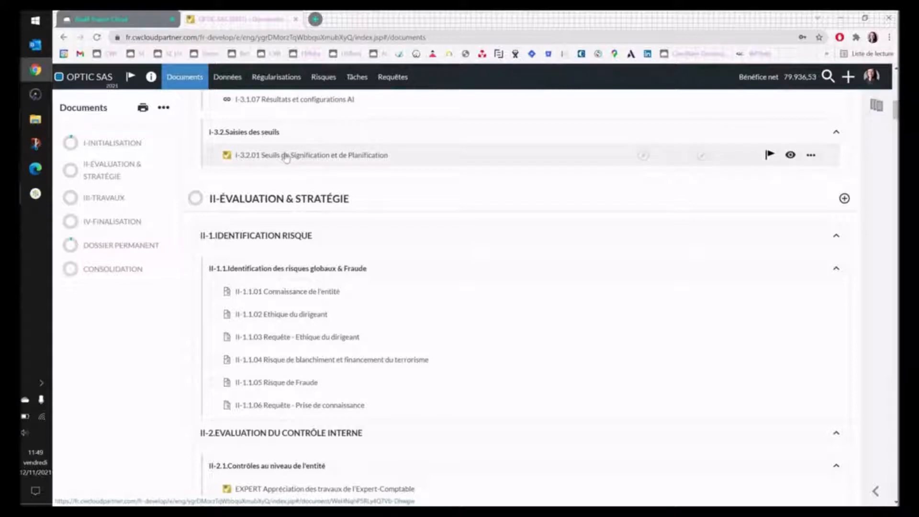
- Open the I-3.2.01 Seuils de Signification et de Planification document, hide its bookmarks pane and display the significance threshold section
left_click(285, 157)
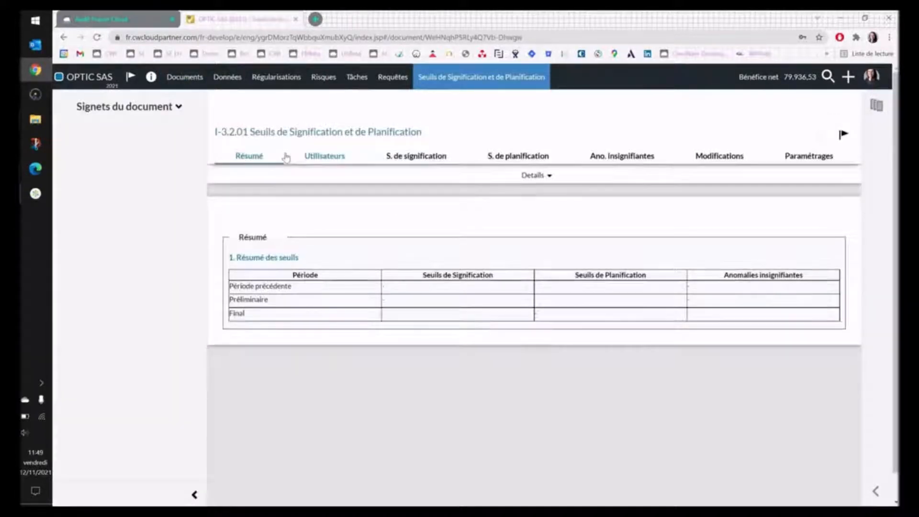
left_click(194, 495)
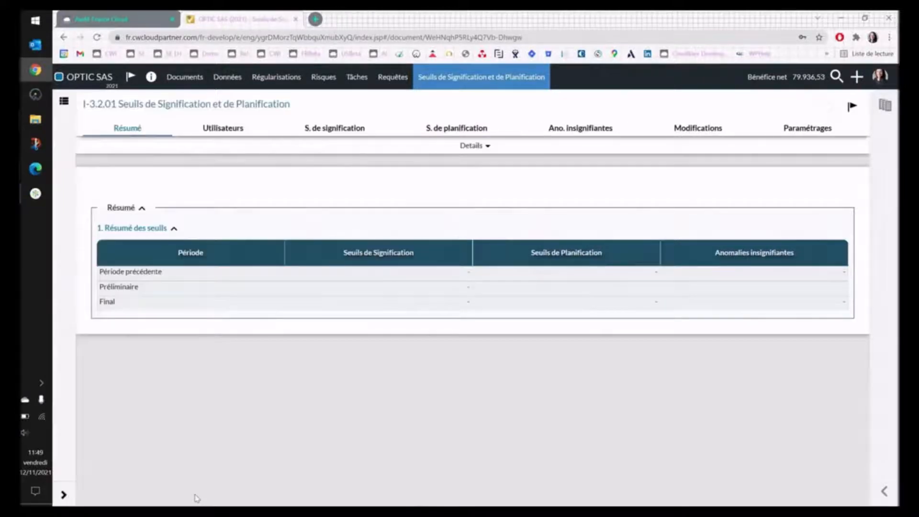
left_click(318, 136)
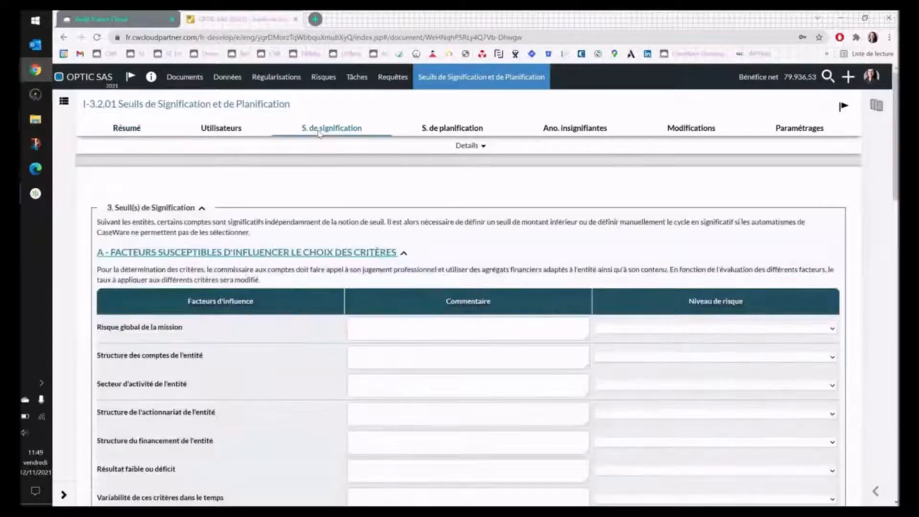
- Set the risk level of the Risque global de la mission influence factor to Faible
scroll(311, 335, "down", 8)
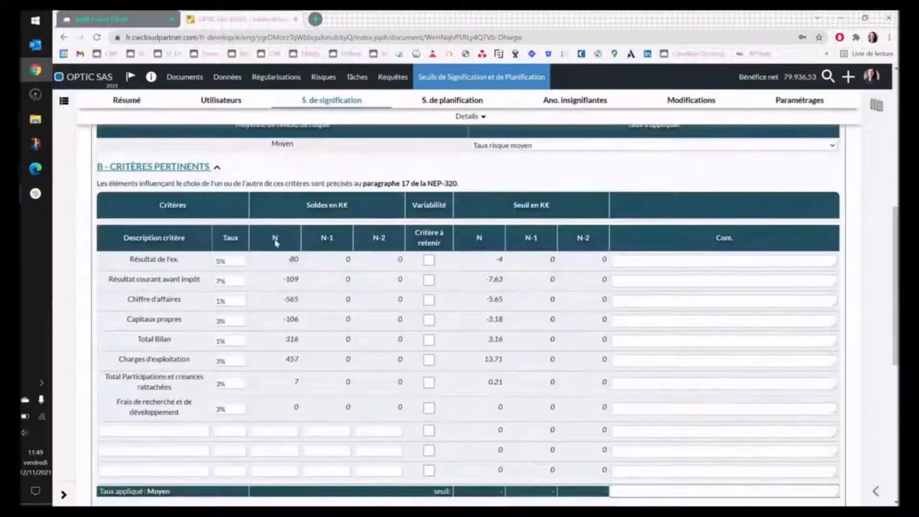
scroll(285, 306, "up", 4)
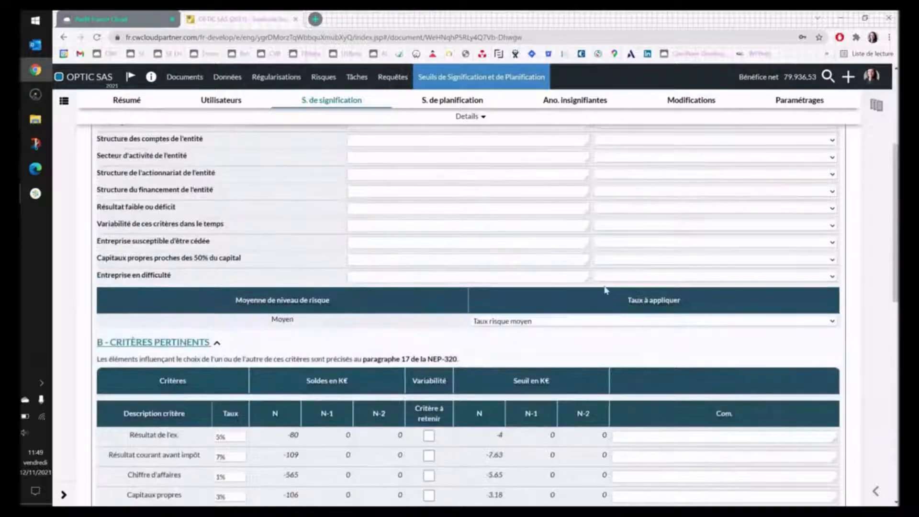
scroll(606, 290, "up", 2)
left_click(725, 197)
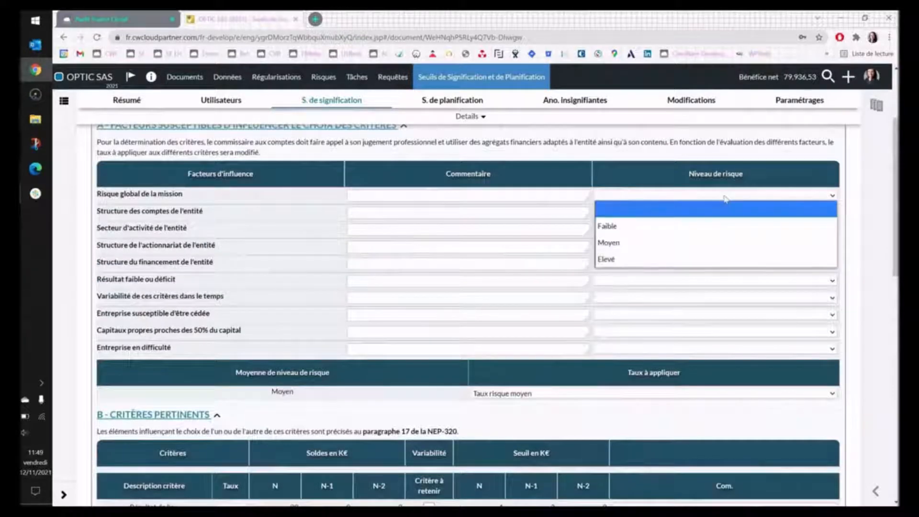
left_click(668, 225)
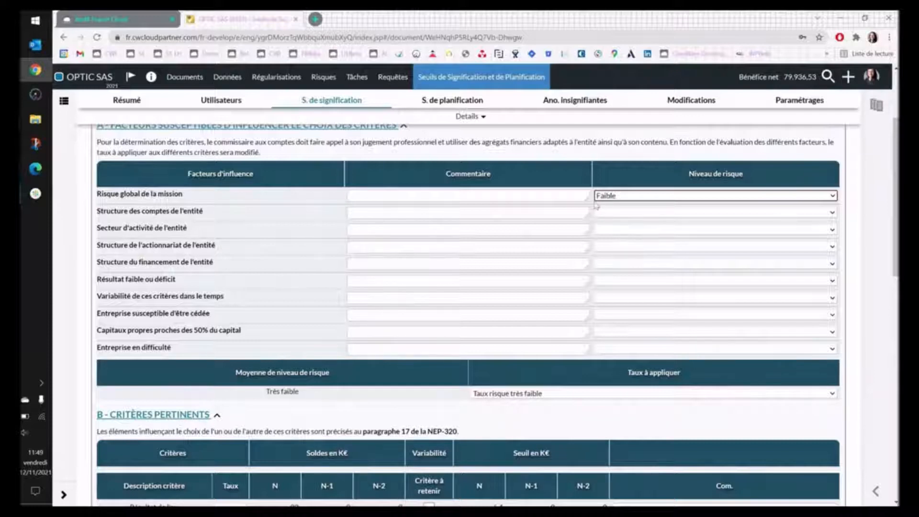
- Try the Moyen risk level for Risque global de la mission, review the criteria rates, and return it to Faible
scroll(618, 203, "up", 1)
left_click(671, 214)
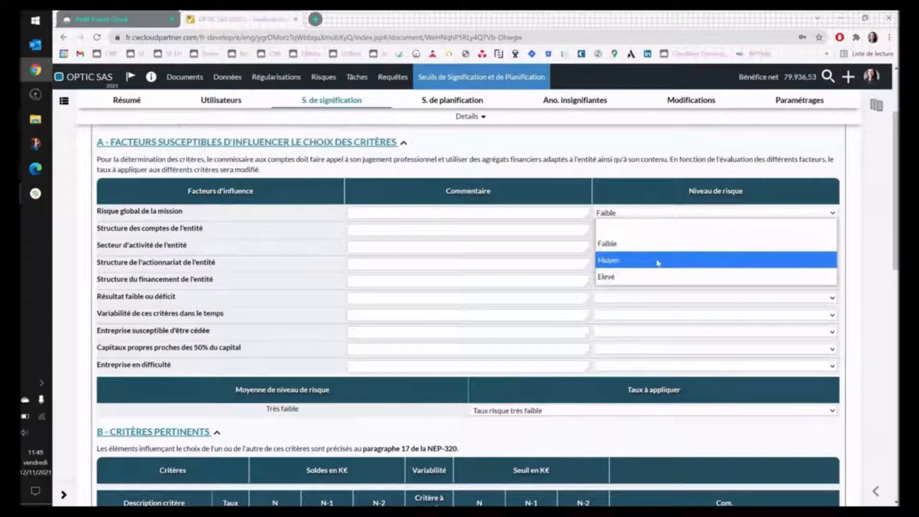
left_click(441, 495)
scroll(441, 495, "down", 4)
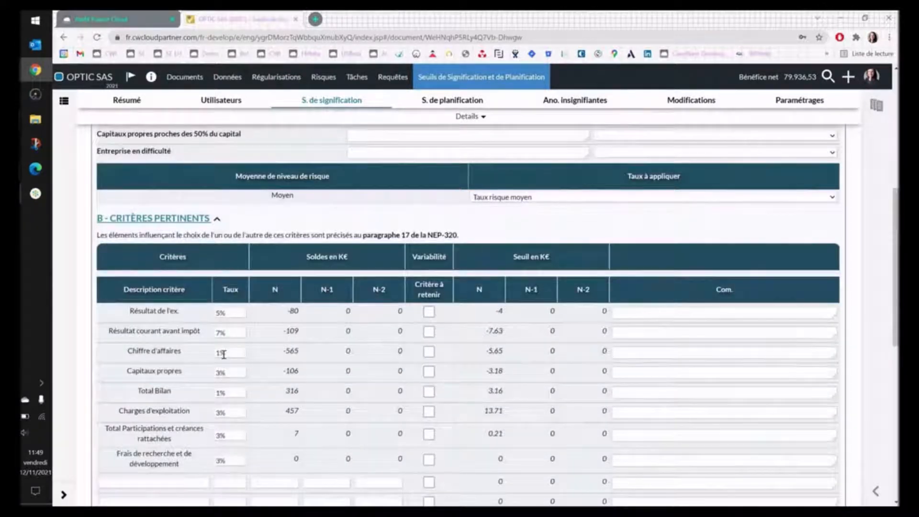
scroll(458, 286, "up", 2)
scroll(458, 286, "up", 1)
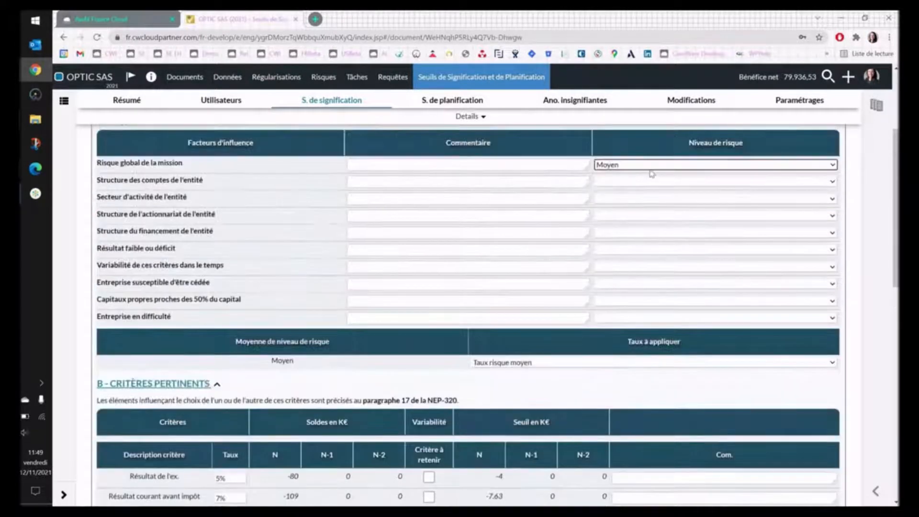
left_click(649, 168)
left_click(640, 194)
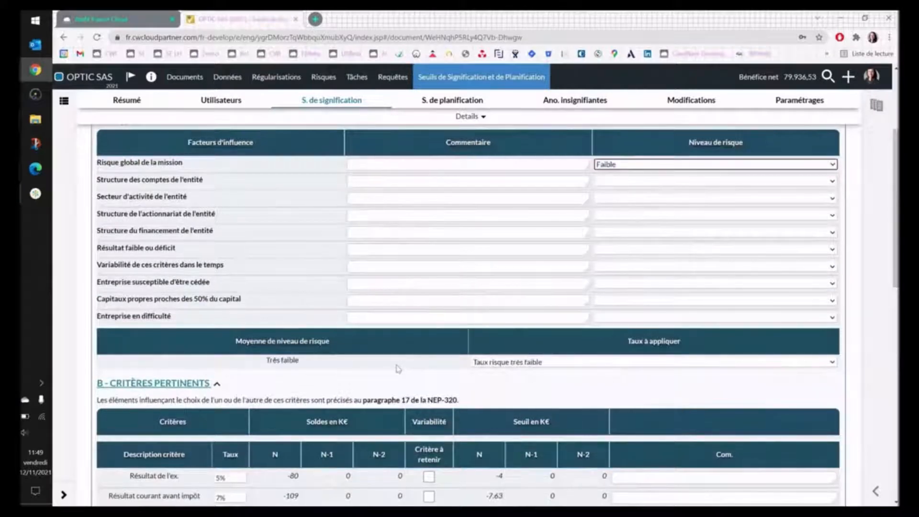
- Retain Chiffre d'affaires as the relevant criterion and set both the Préliminaire and Final significance threshold values to 17 K€
scroll(421, 201, "down", 6)
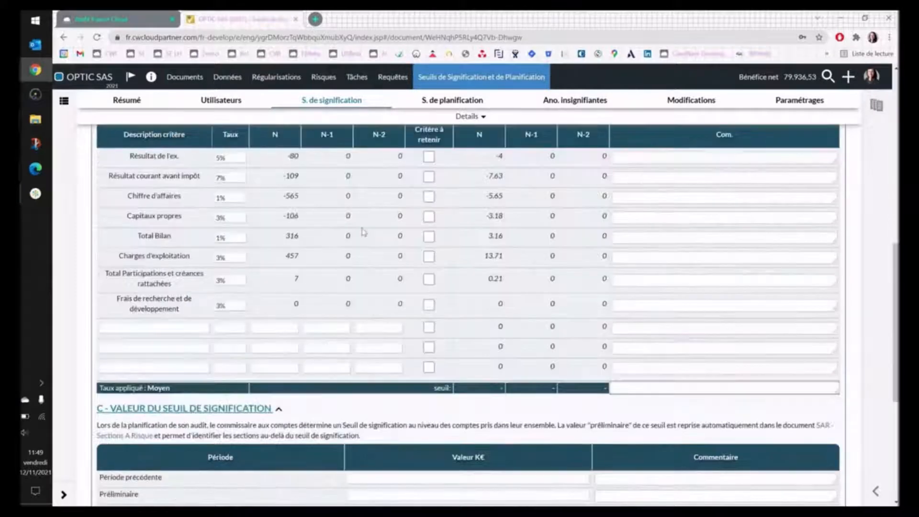
left_click(429, 197)
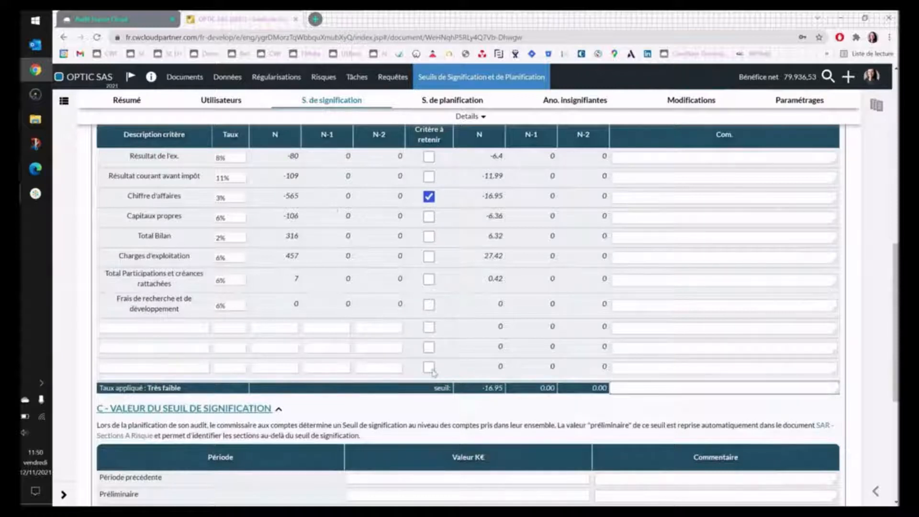
scroll(433, 373, "down", 4)
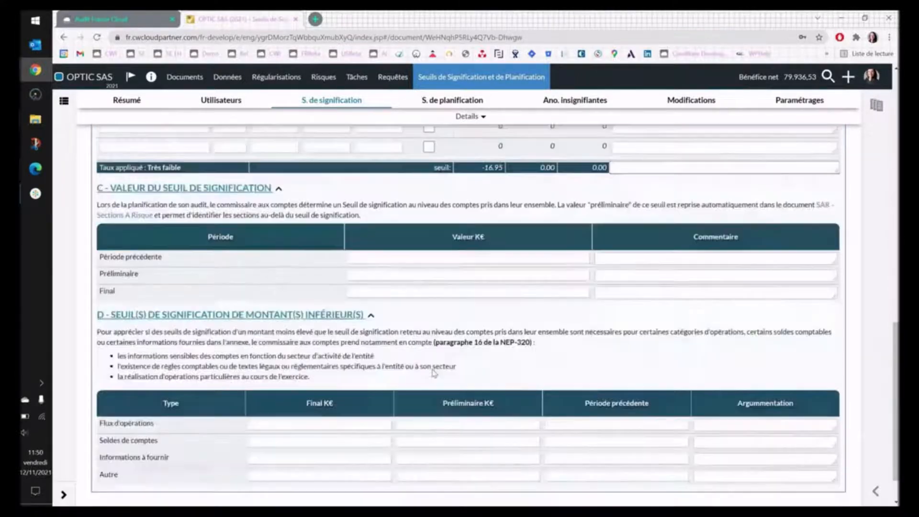
left_click(446, 274)
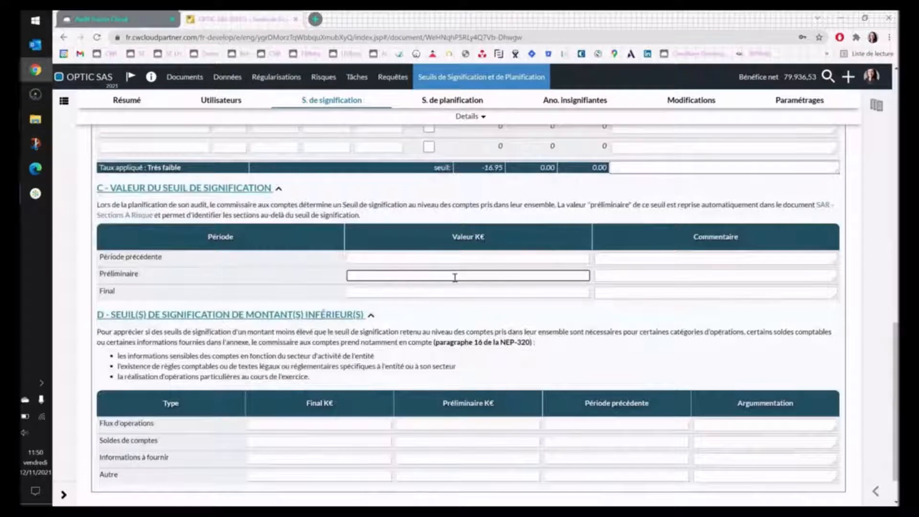
type("17")
left_click(445, 293)
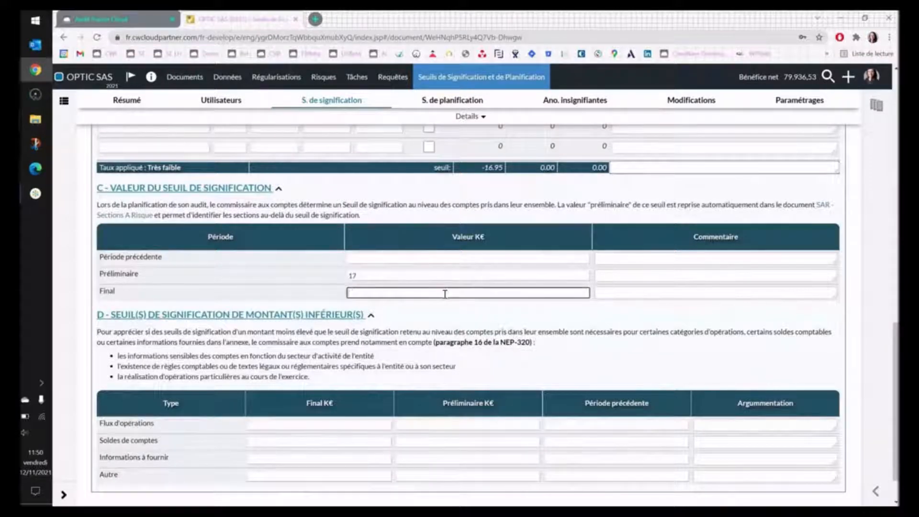
type("17")
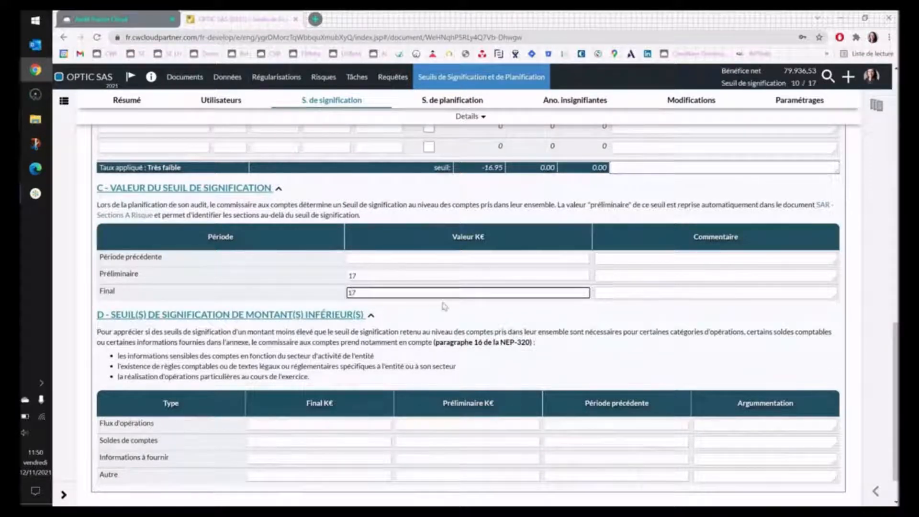
left_click(443, 314)
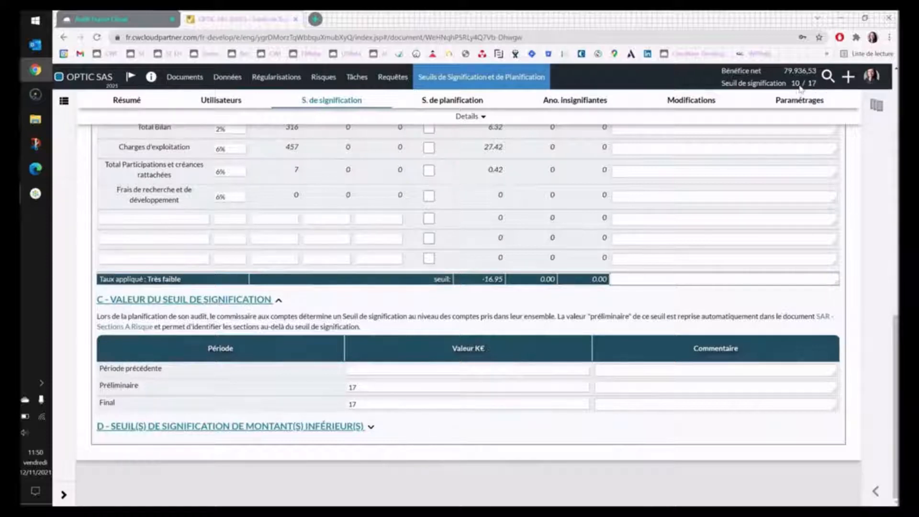
scroll(379, 355, "up", 3)
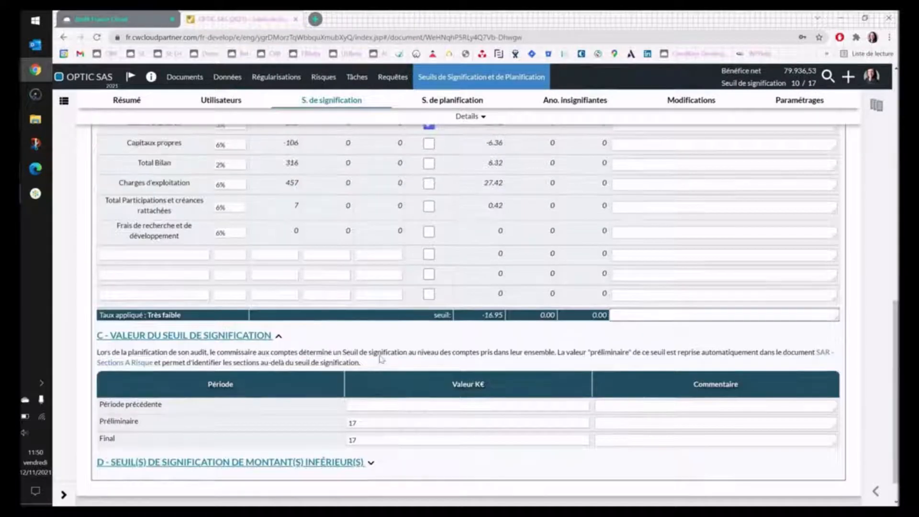
- In the planning threshold section, rate the Premier exercice audité criterion as Faible
left_click(440, 105)
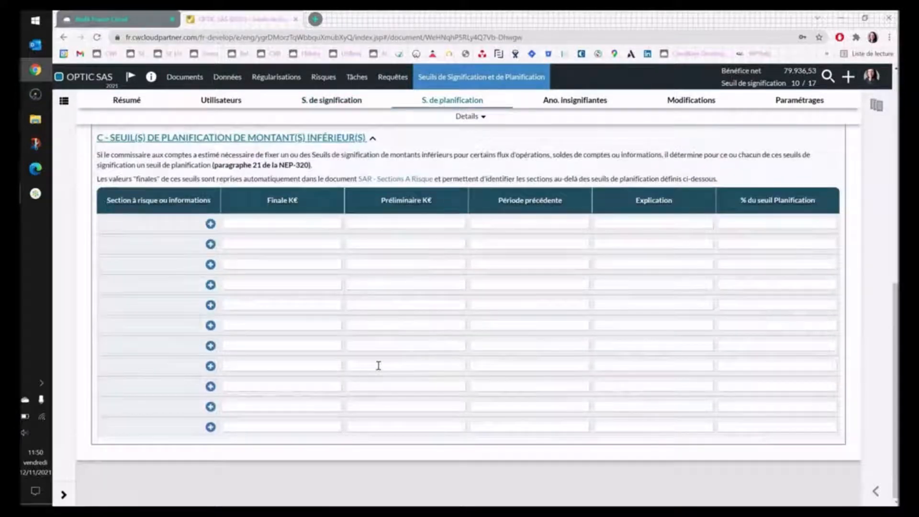
scroll(378, 365, "up", 8)
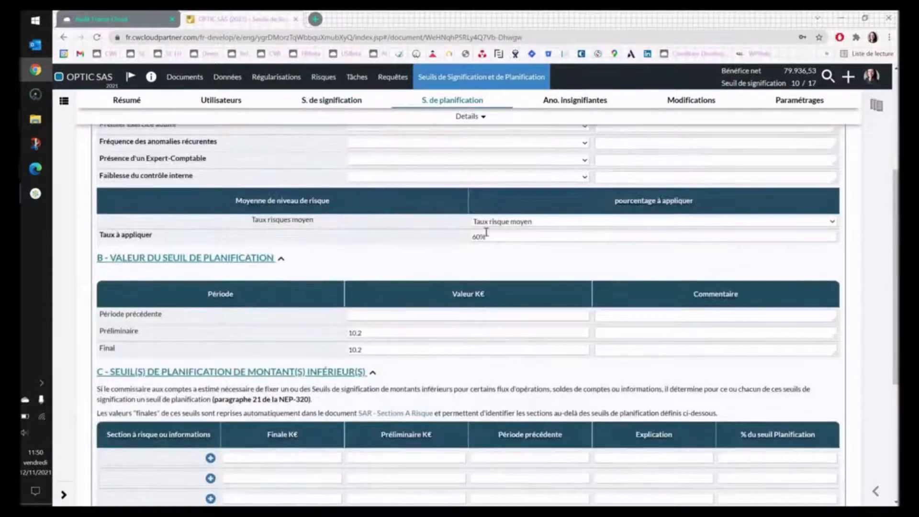
scroll(477, 232, "up", 2)
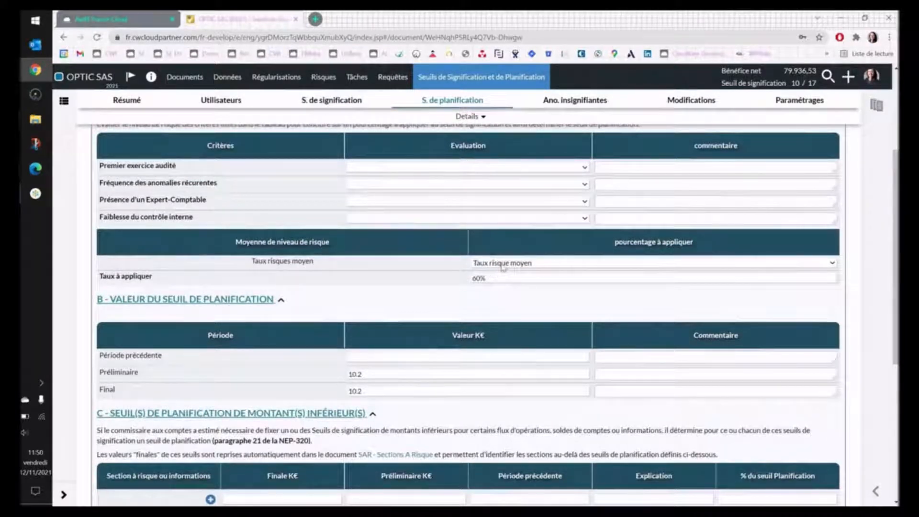
left_click(502, 168)
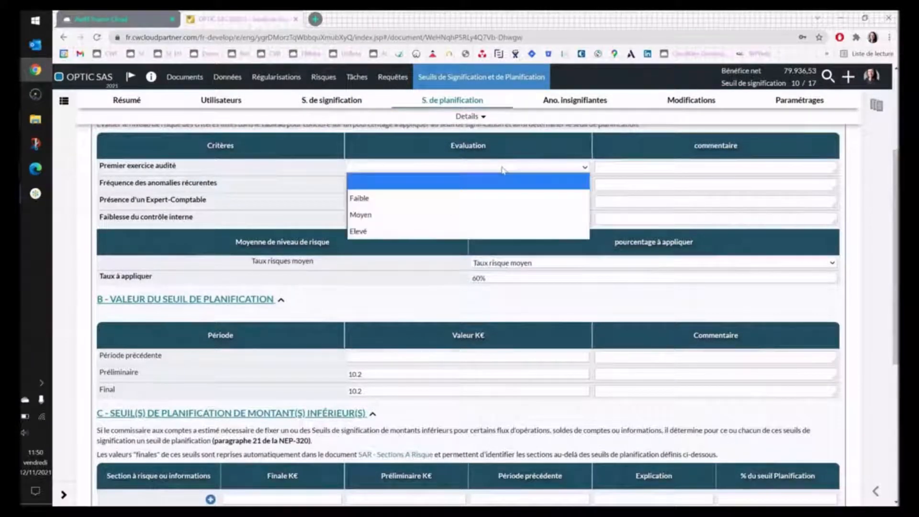
left_click(484, 199)
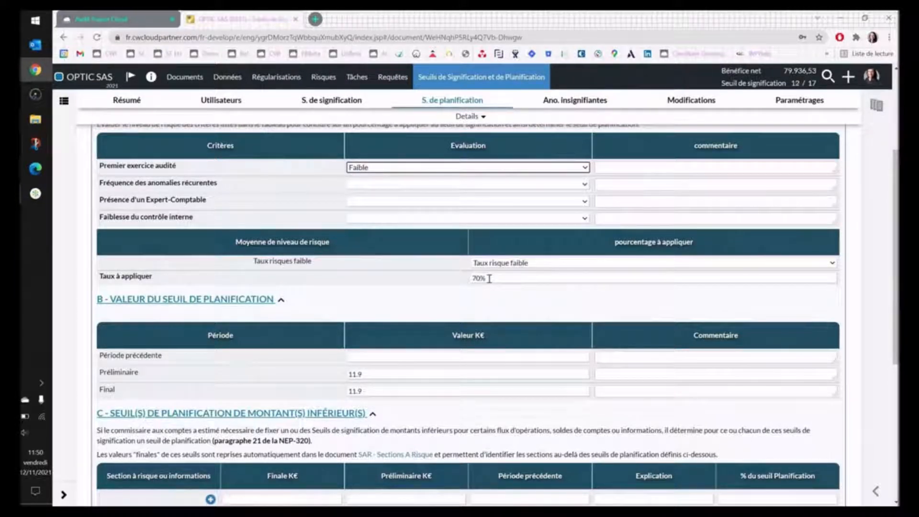
left_click(489, 278)
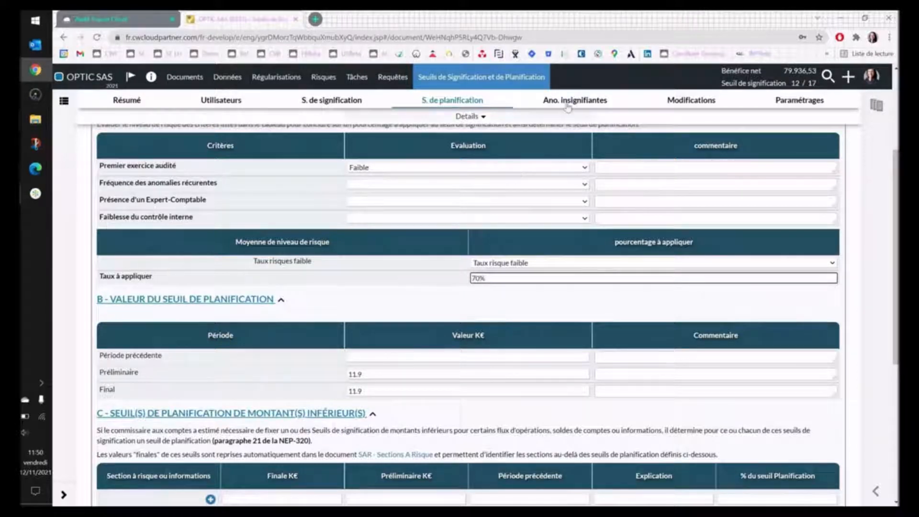
- Set both the Préliminaire and Final planning threshold values to 12 K€
left_click(376, 374)
key("BackSpace")
key("BackSpace")
key("BackSpace")
key("BackSpace")
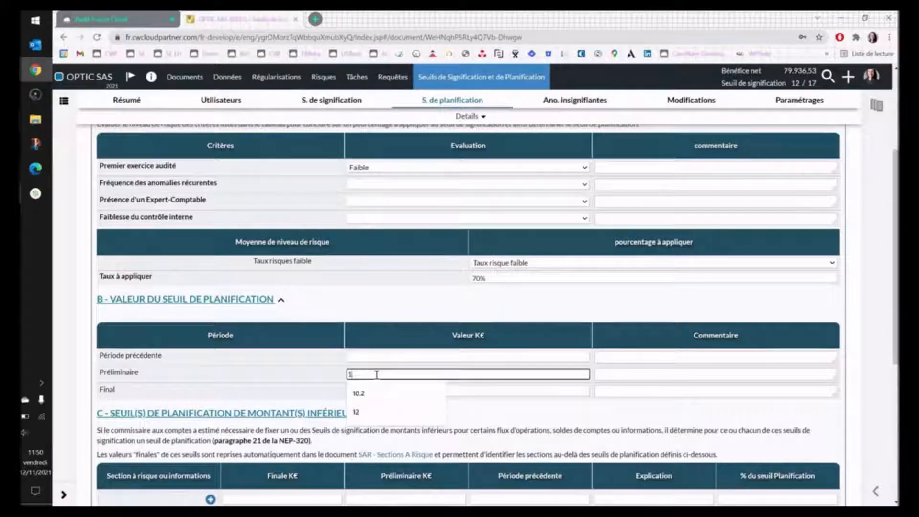
type("12")
left_click(371, 391)
double_click(371, 391)
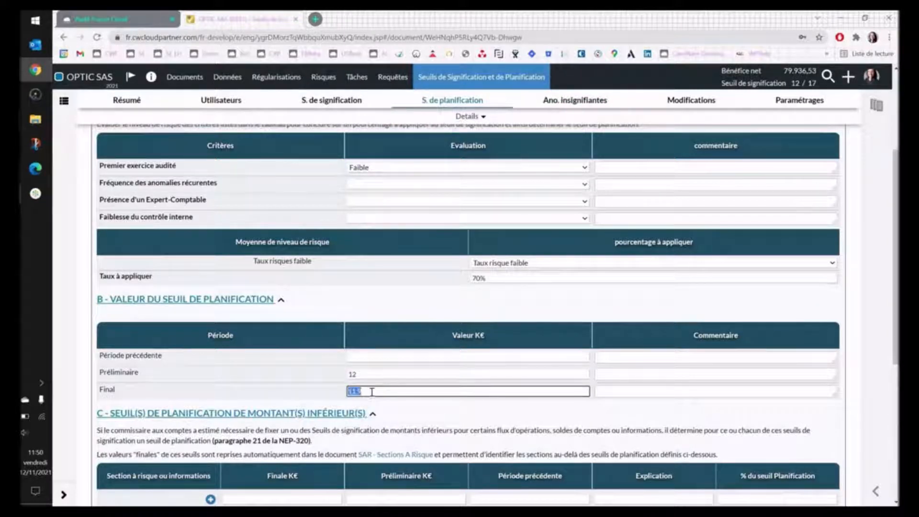
type("12")
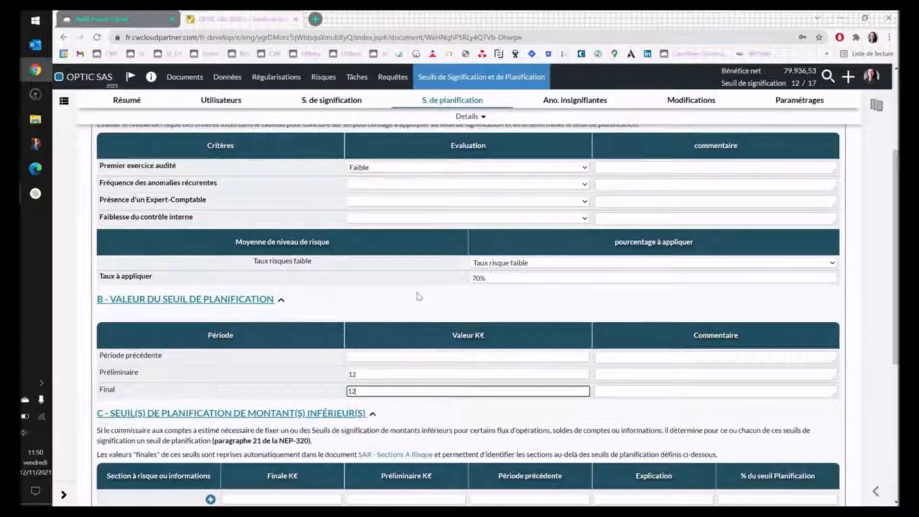
left_click(418, 297)
- In the insignificant anomalies section, rate the Premier exercice audité criterion as Faible
left_click(596, 96)
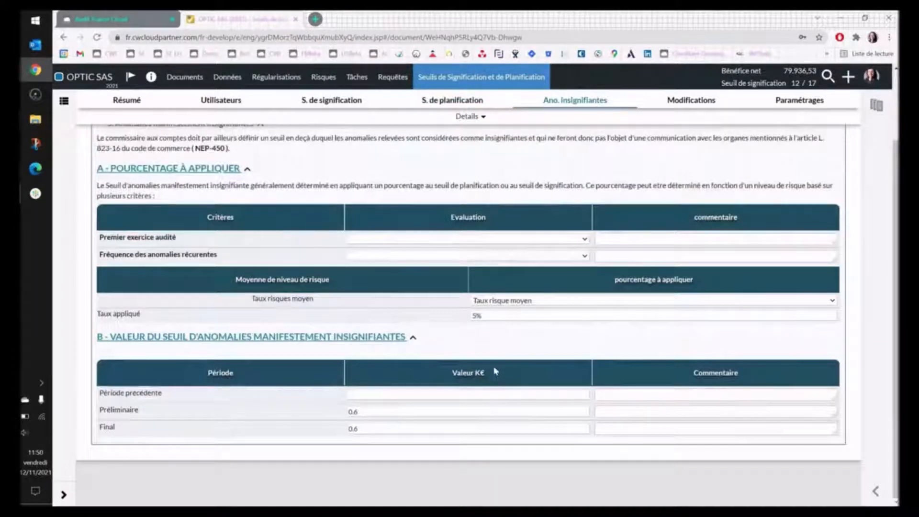
left_click(526, 300)
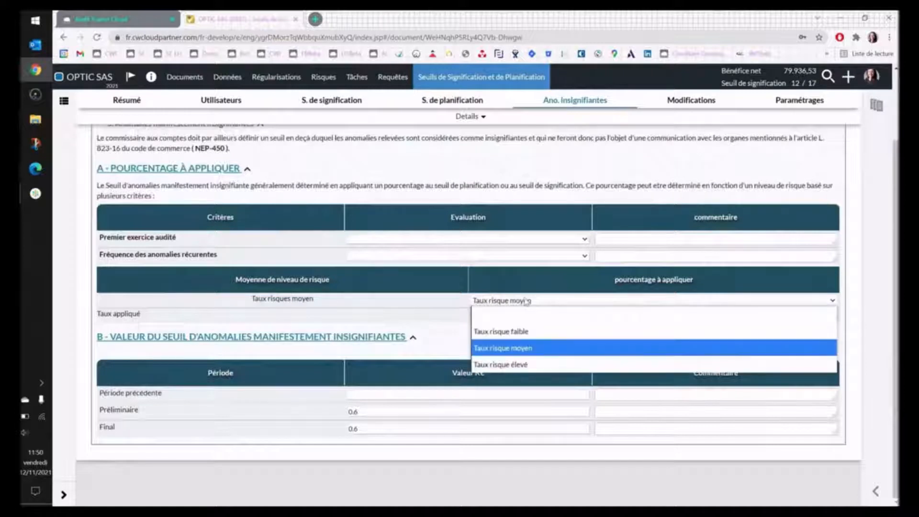
left_click(527, 240)
left_click(513, 269)
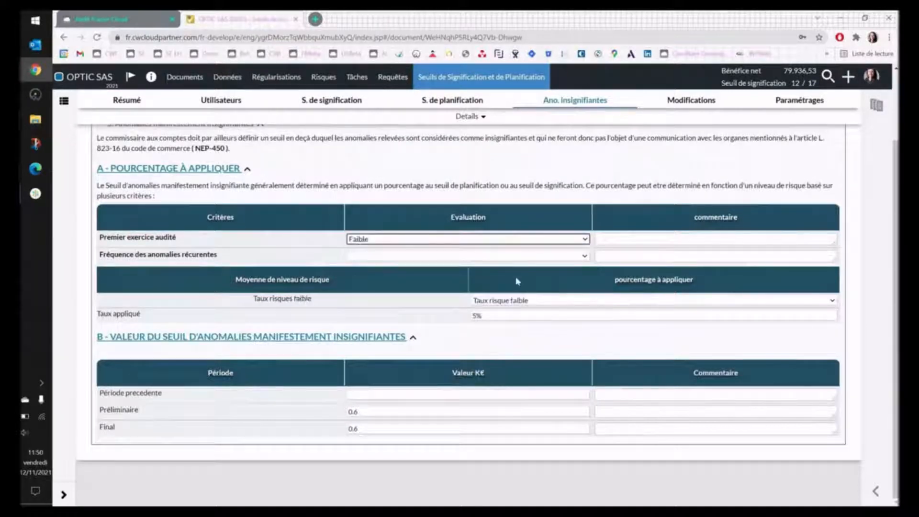
- Set both the Préliminaire and Final insignificant anomalies threshold values to 1 K€ and display the thresholds summary
left_click_drag(362, 412, 331, 417)
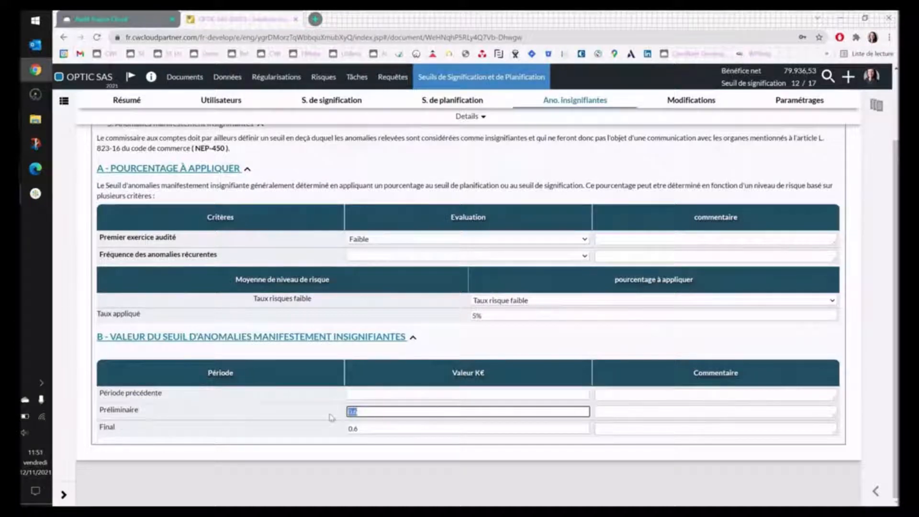
type("1")
key("Tab")
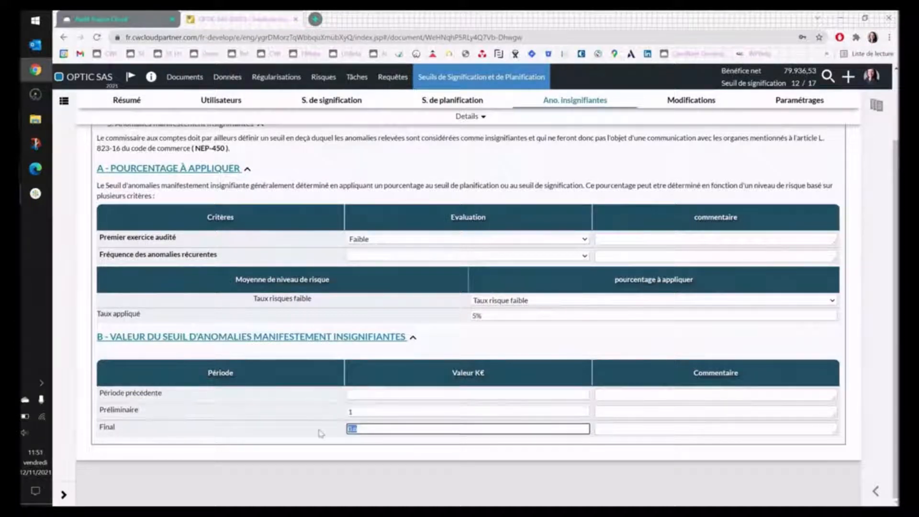
type("1")
left_click(411, 356)
scroll(415, 353, "up", 3)
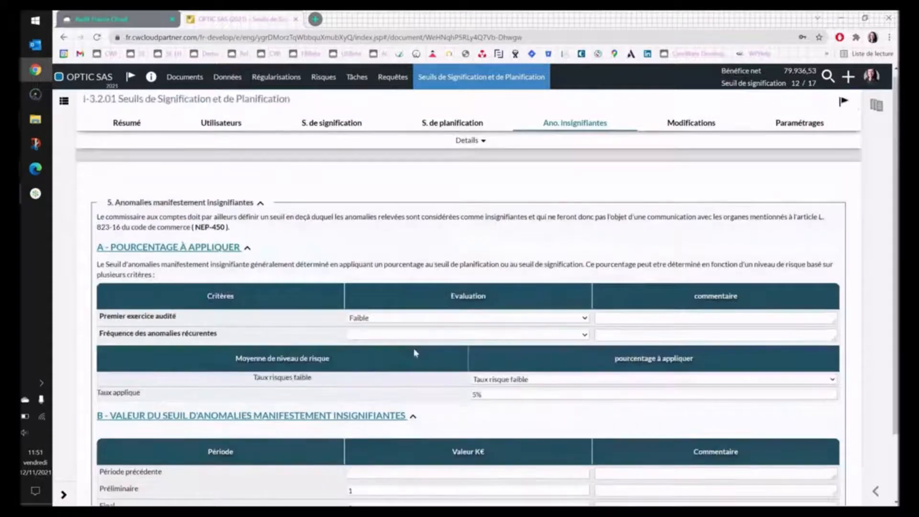
left_click(138, 128)
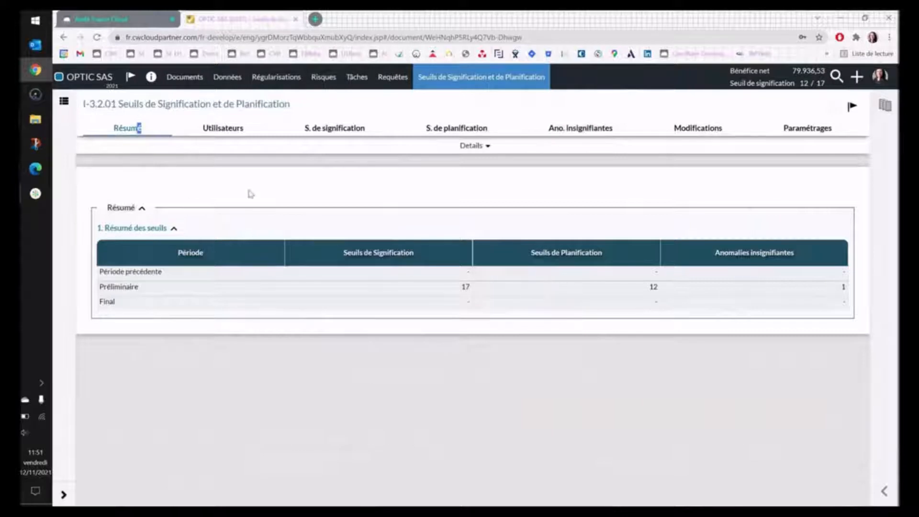
- Return to the documents list and examine the II-Évaluation & Stratégie phase, from risk identification through internal control evaluation to audit strategy
left_click(184, 78)
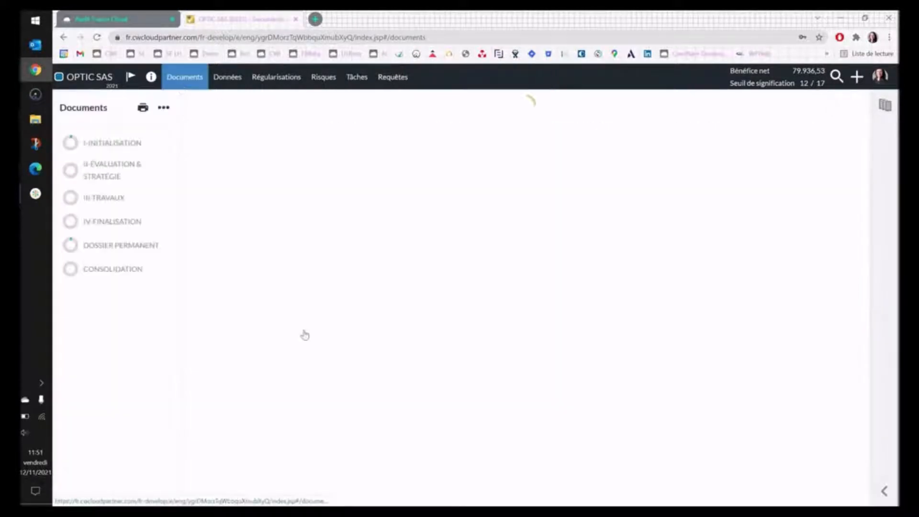
scroll(333, 372, "down", 8)
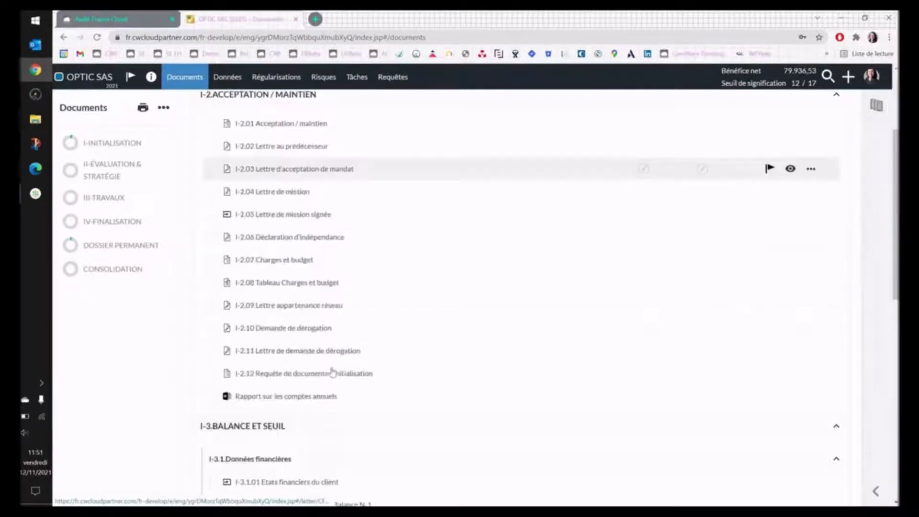
scroll(332, 371, "down", 8)
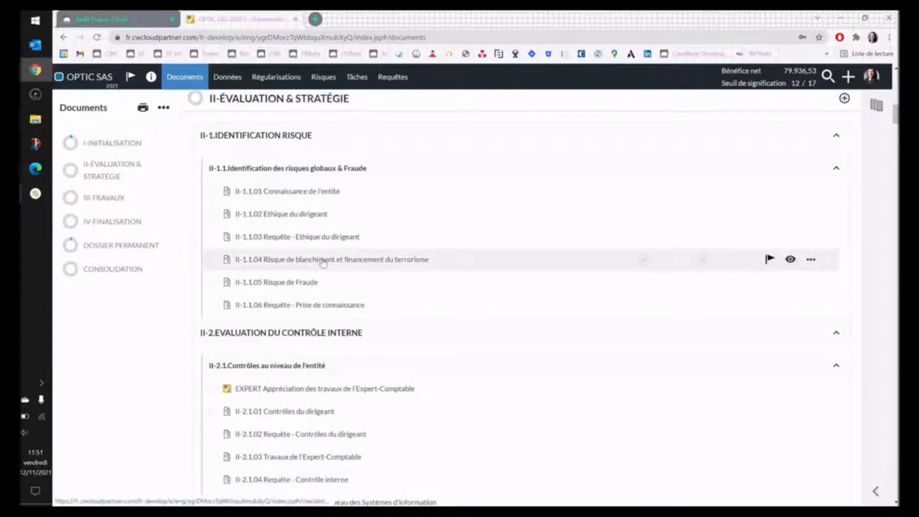
scroll(324, 259, "down", 2)
scroll(323, 263, "down", 1)
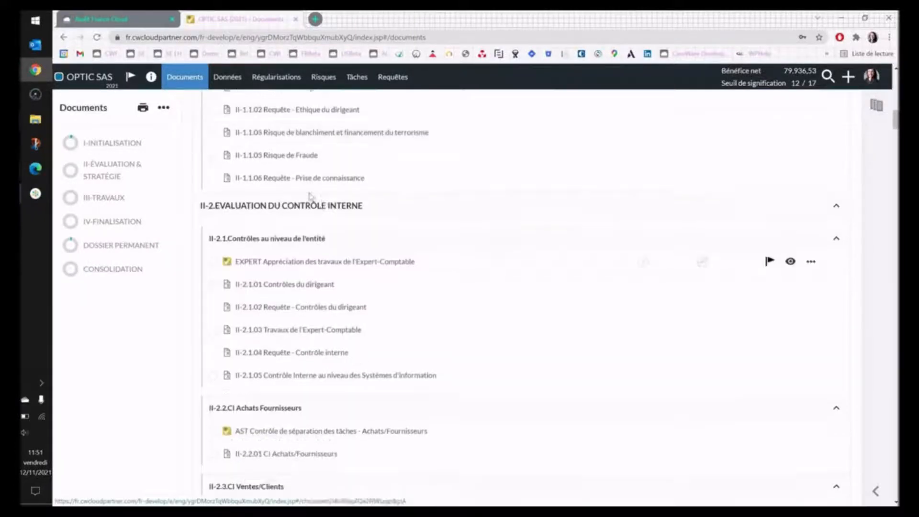
scroll(296, 249, "down", 2)
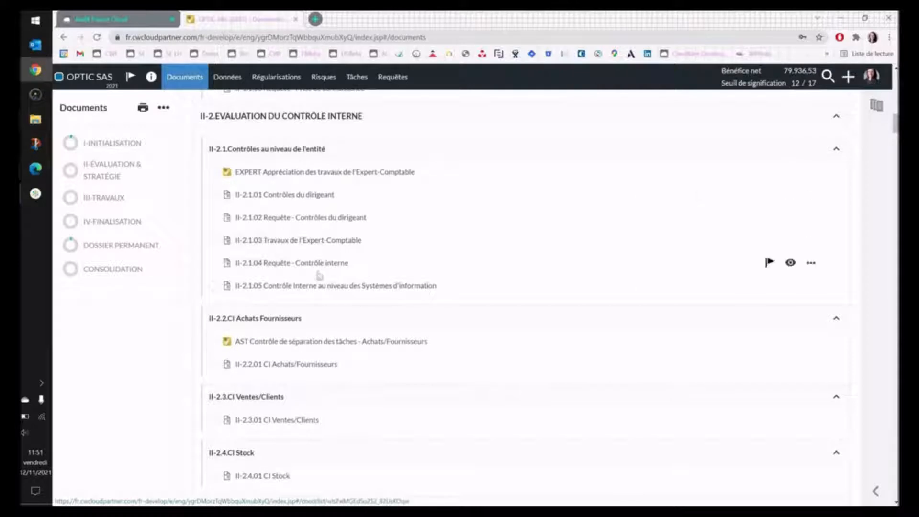
scroll(318, 275, "down", 2)
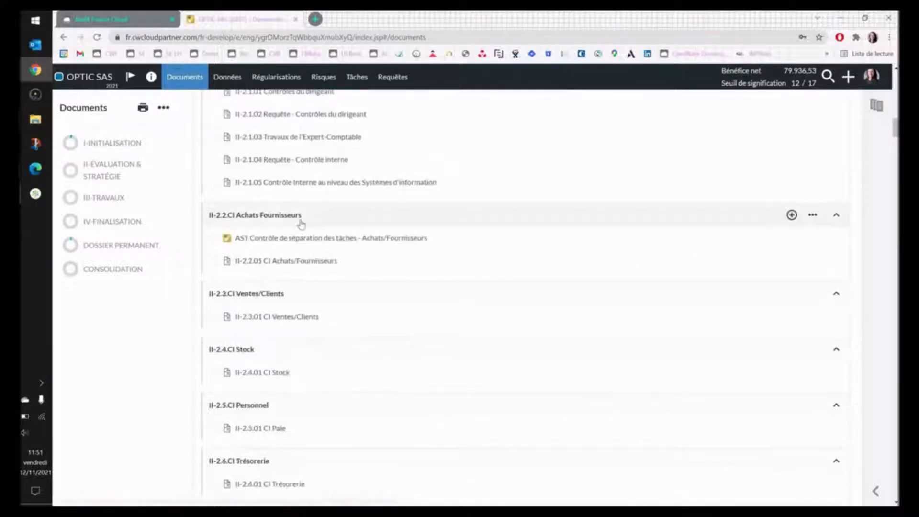
scroll(292, 311, "down", 6)
scroll(293, 312, "up", 3)
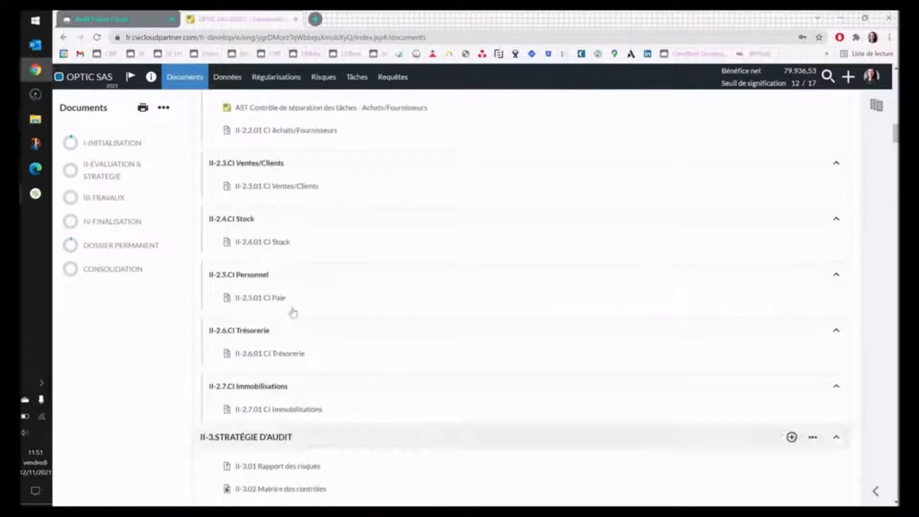
scroll(283, 322, "down", 2)
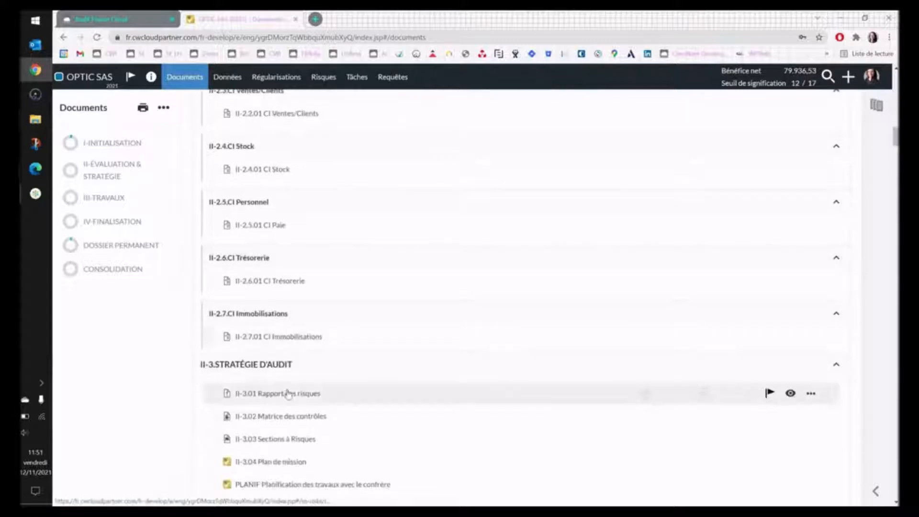
scroll(287, 390, "down", 1)
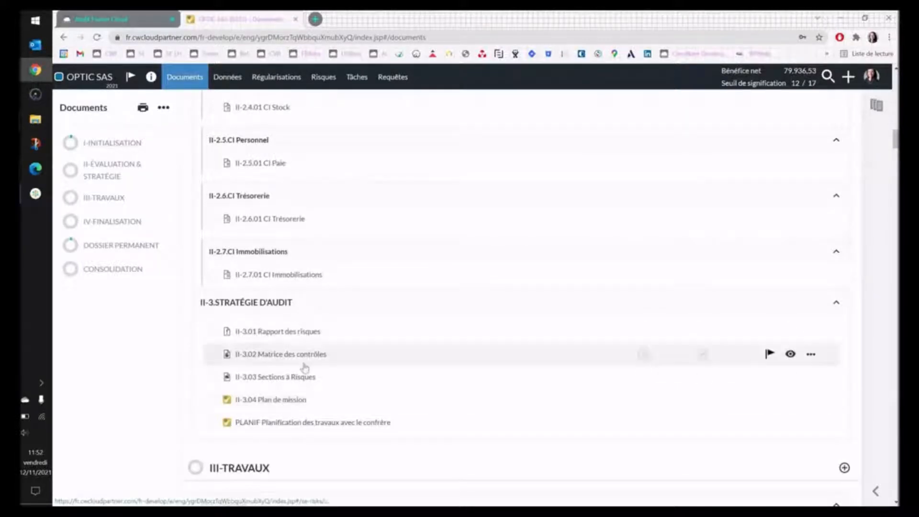
- Open the II-1.1.05 Risque de Fraude questionnaire from the risk identification documents
scroll(303, 365, "up", 8)
scroll(305, 367, "up", 5)
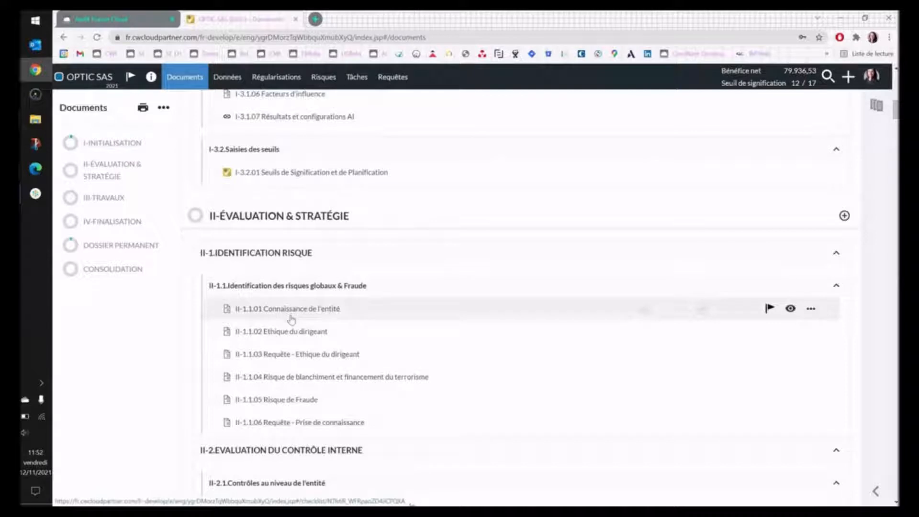
left_click(281, 400)
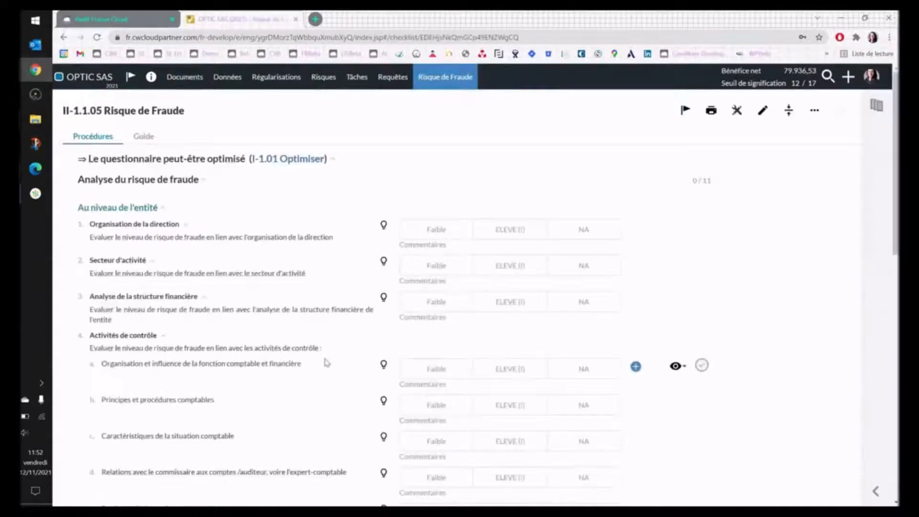
- Review the fraud risk questionnaire's criteria at entity and audit mission level, displaying the guidance for the Procédures d'audit criterion
scroll(395, 337, "down", 1)
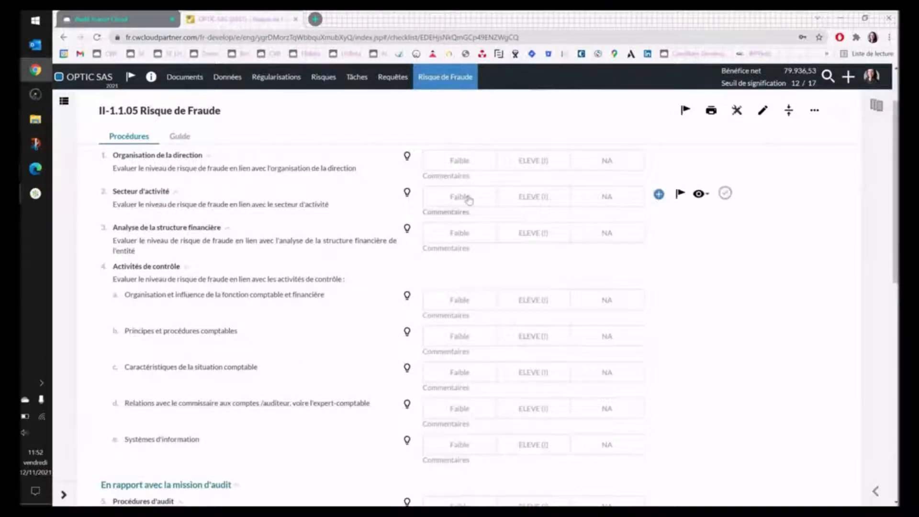
scroll(528, 270, "down", 1)
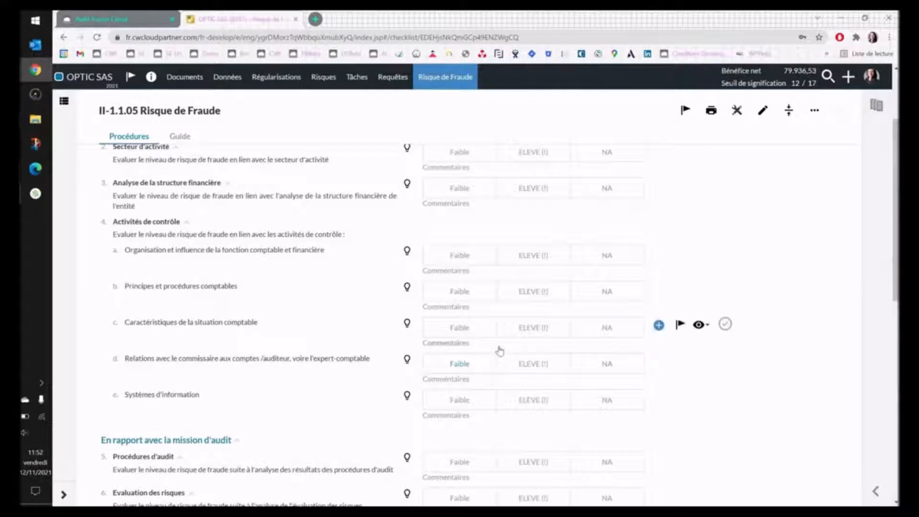
scroll(520, 400, "down", 1)
scroll(520, 400, "down", 1)
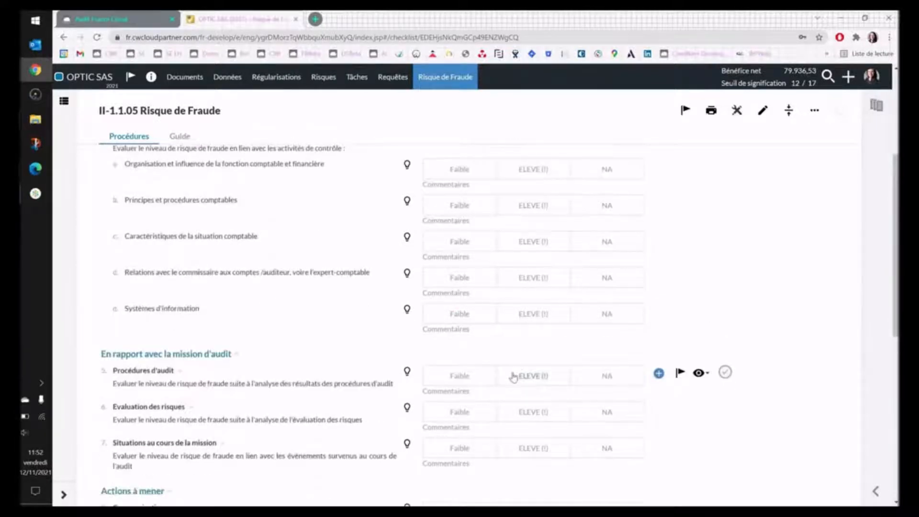
scroll(521, 378, "up", 1)
scroll(493, 311, "down", 3)
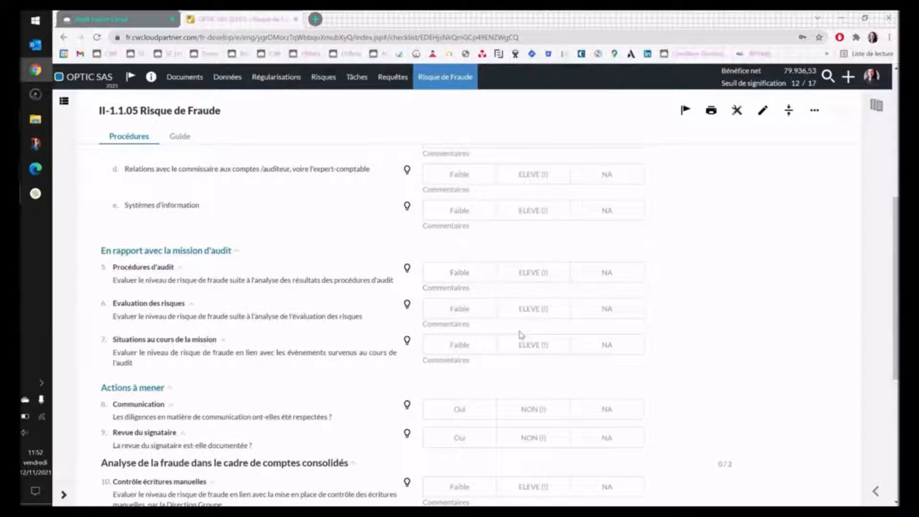
left_click(407, 268)
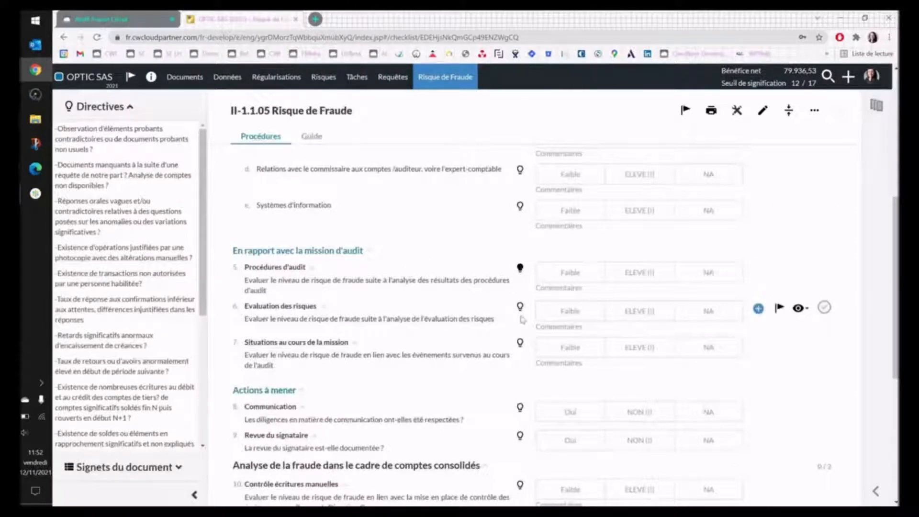
scroll(521, 331, "down", 1)
scroll(522, 331, "down", 5)
scroll(521, 331, "up", 8)
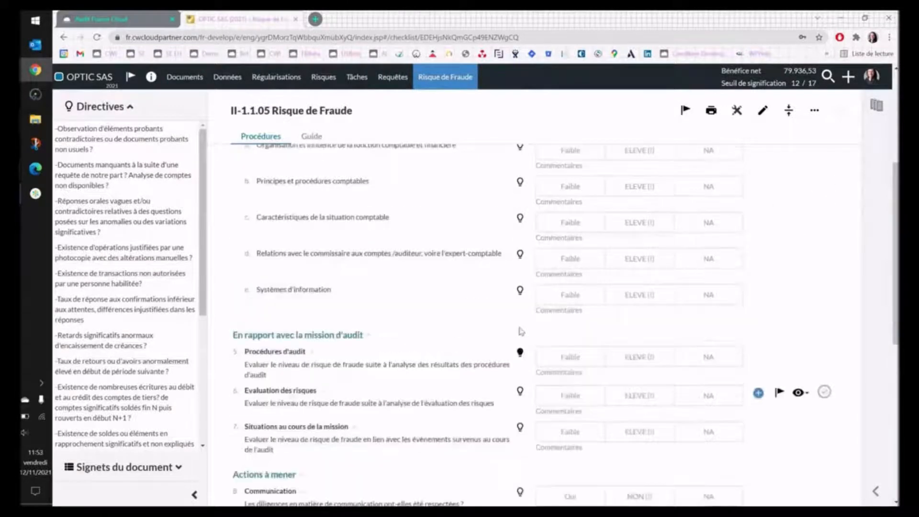
scroll(567, 308, "up", 4)
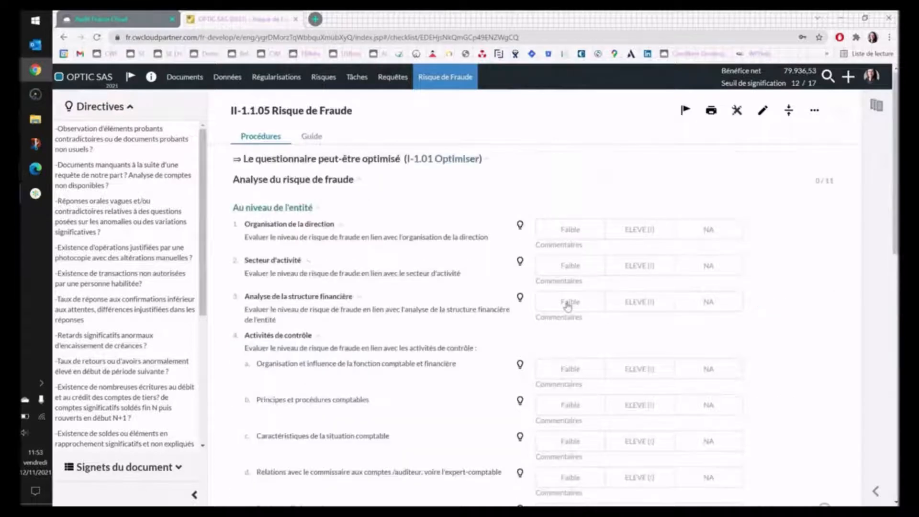
scroll(567, 307, "down", 6)
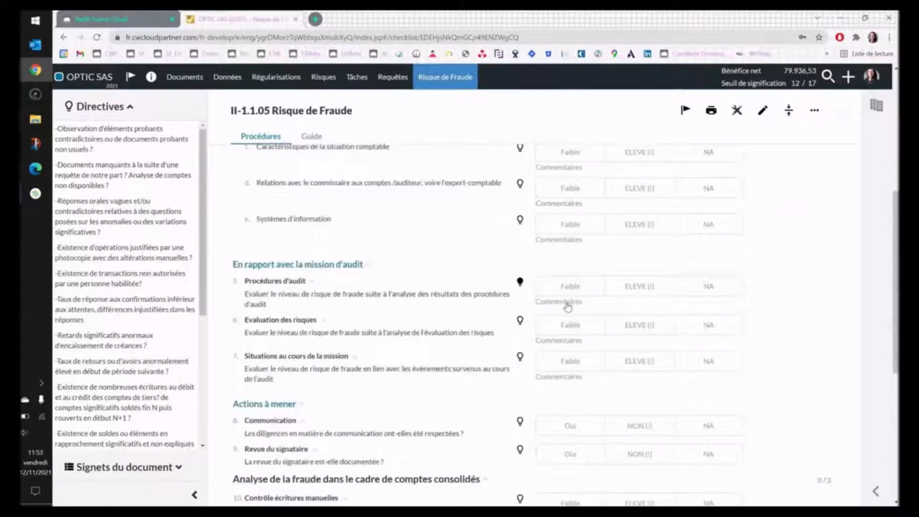
scroll(567, 307, "up", 6)
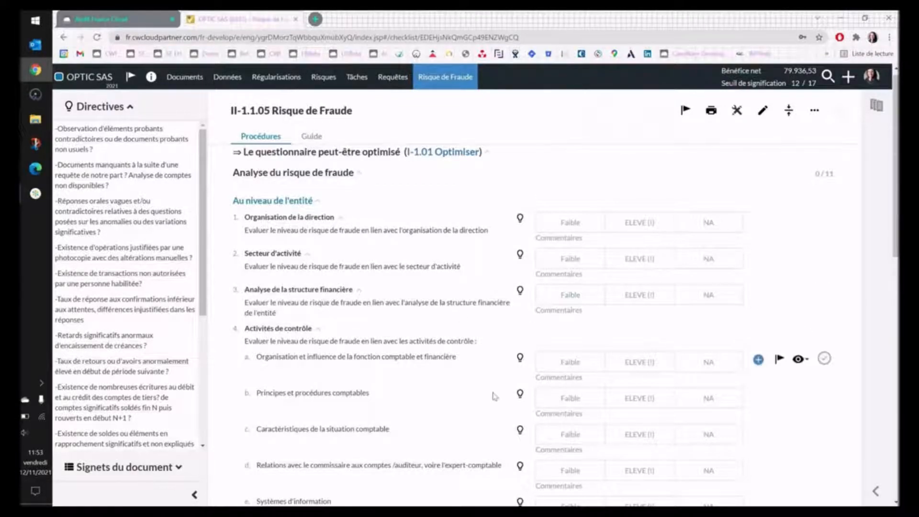
scroll(495, 396, "down", 4)
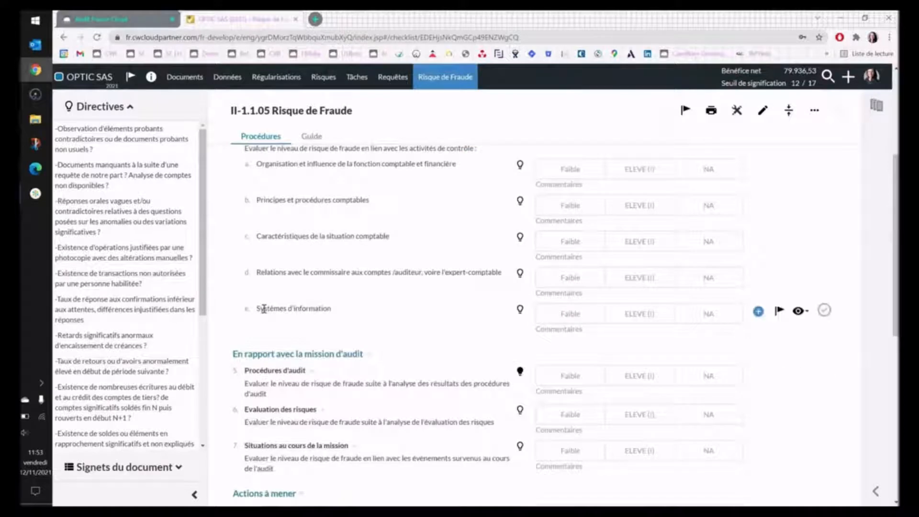
- Display the guidance for the Evaluation des risques criterion and highlight its points on small high-value stock items and significant cash amounts
left_click(520, 412)
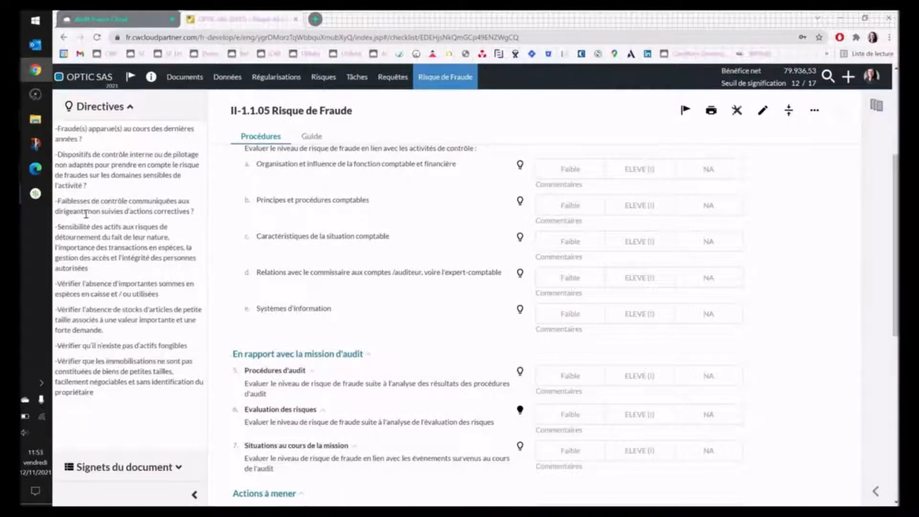
scroll(109, 304, "down", 1)
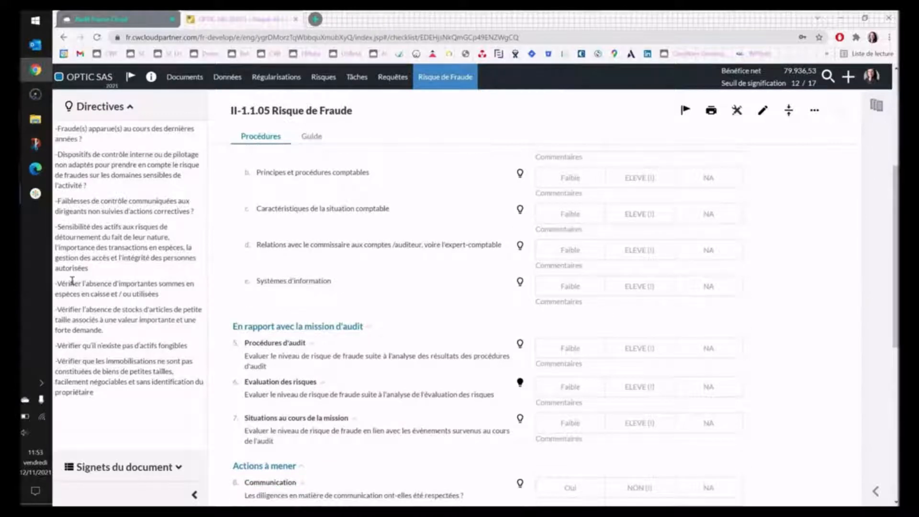
left_click_drag(70, 309, 132, 337)
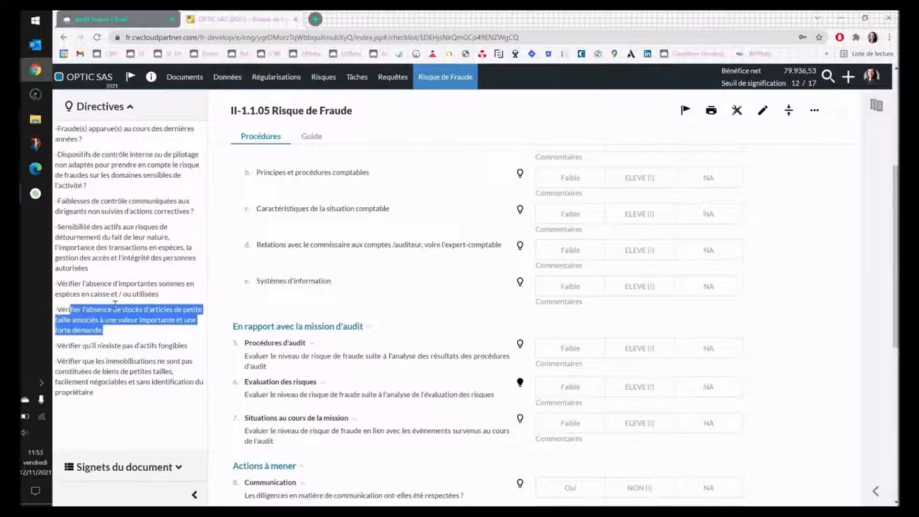
left_click_drag(81, 283, 159, 294)
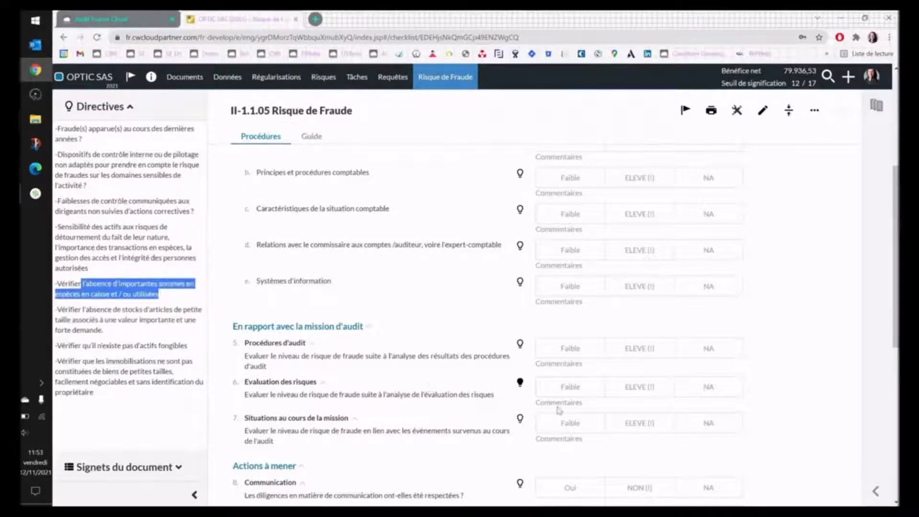
- Rate the Evaluation des risques criterion as Faible with the comment "Pas d'espèces en caisse"
left_click(584, 393)
left_click(578, 403)
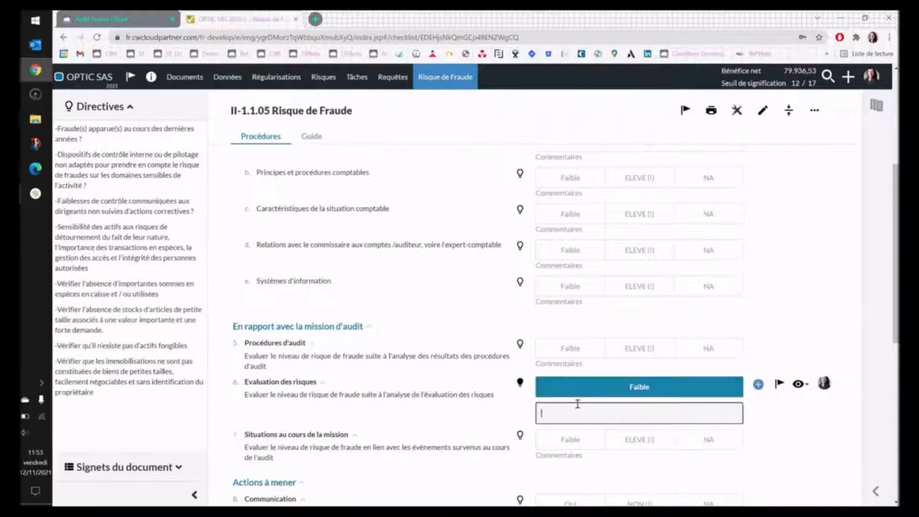
type("Pas d'es")
type("pece")
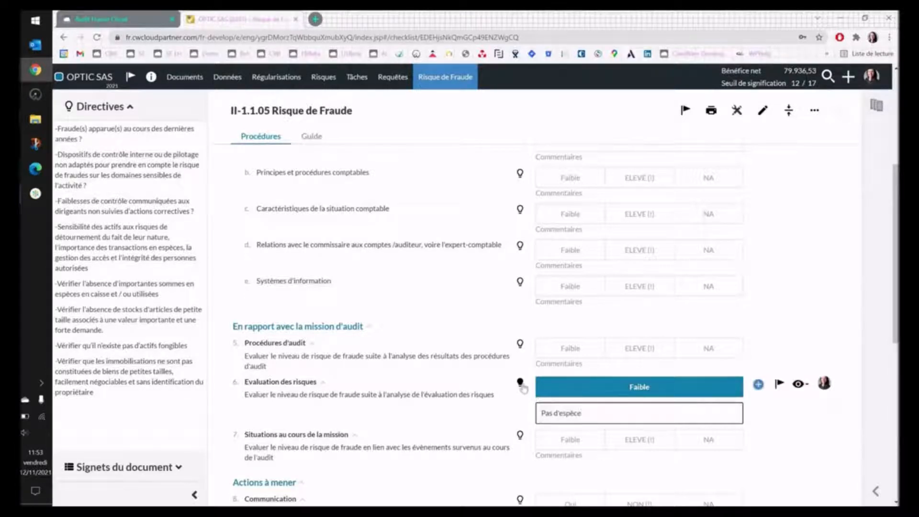
type("s en caisse")
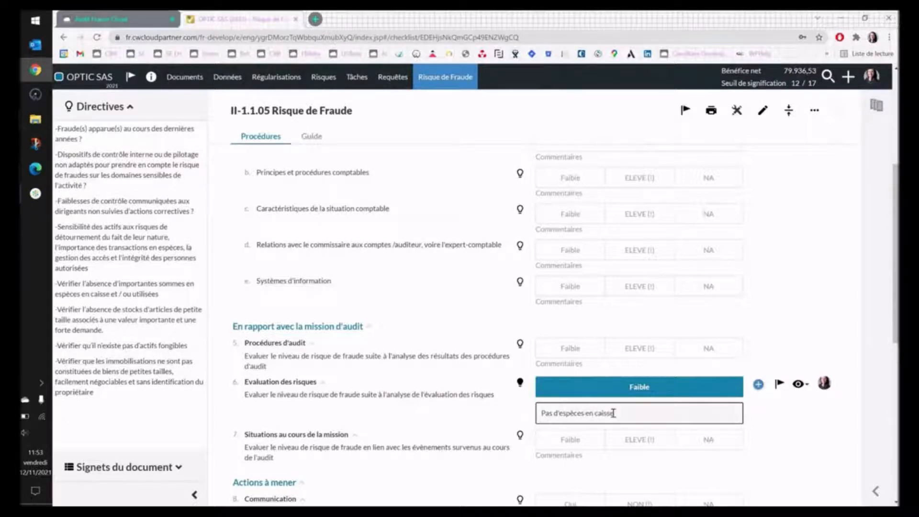
- Change the Evaluation des risques rating to ELEVE (!) and replace its comment with "Montures de lunettes en diamants, risque de vol"
left_click(593, 390)
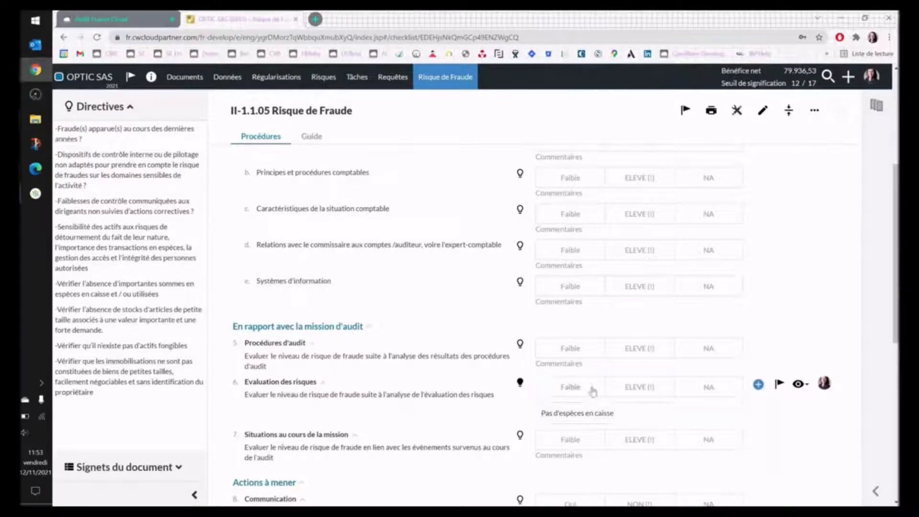
left_click(638, 387)
left_click(623, 409)
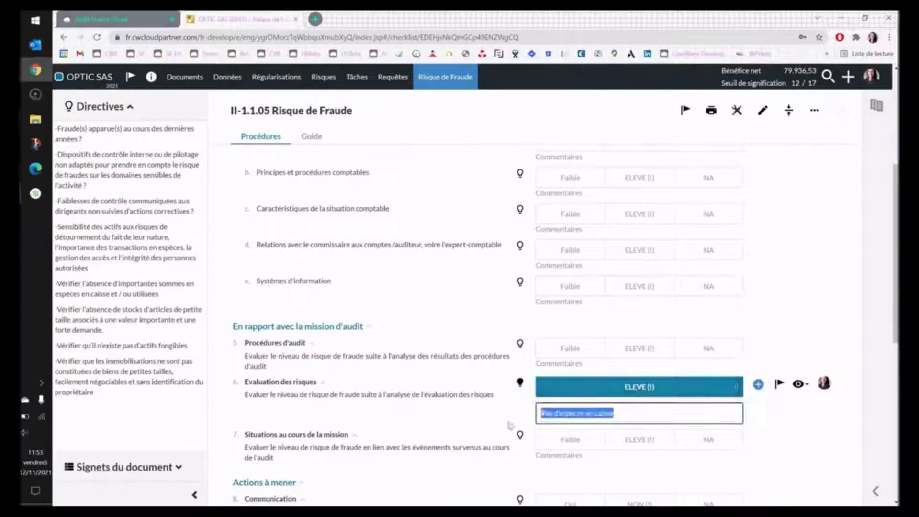
key("BackSpace")
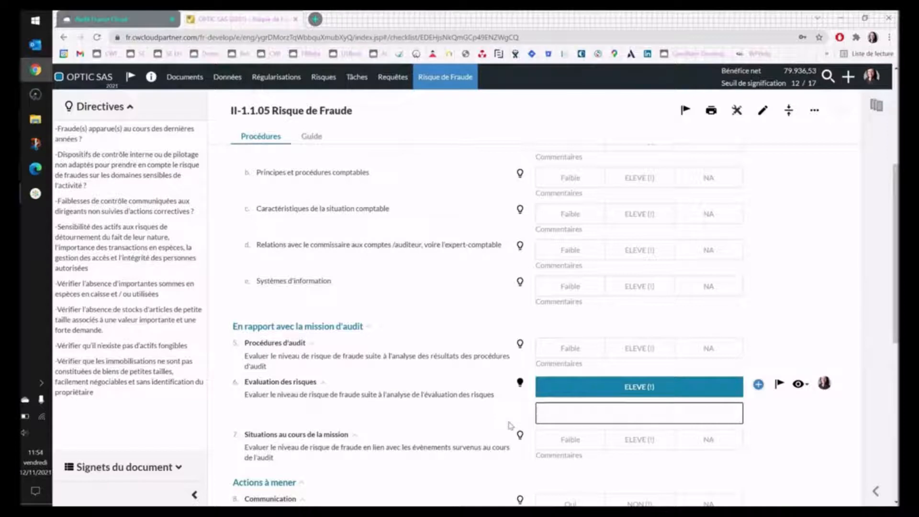
type("Montures de lunettes en diamants")
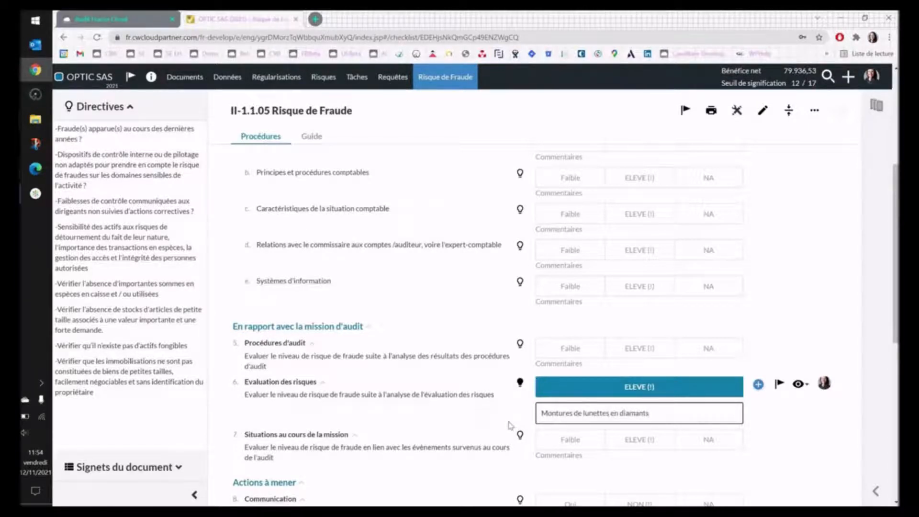
type(", r")
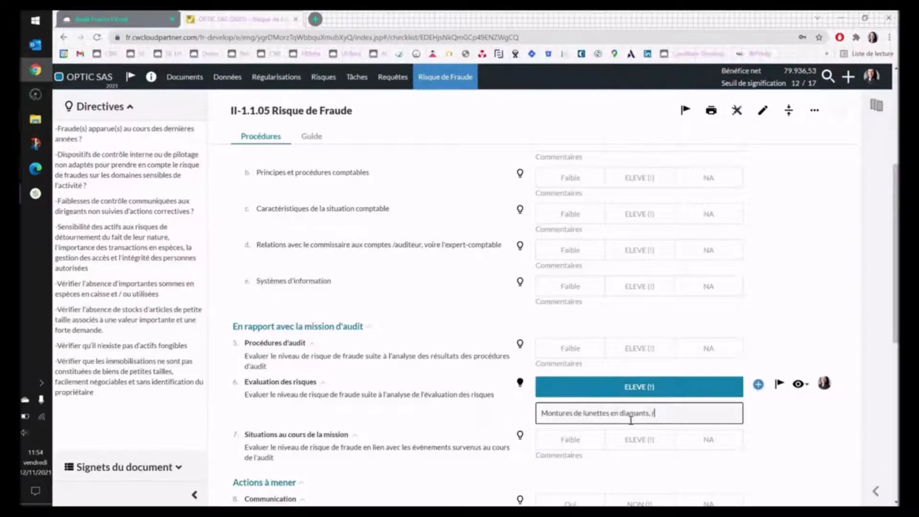
type("isque de vol")
left_click(787, 429)
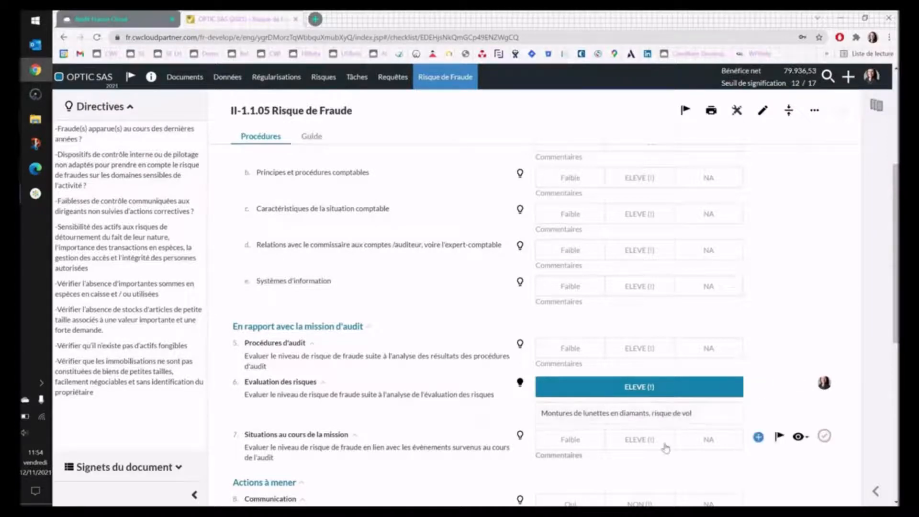
left_click(702, 415)
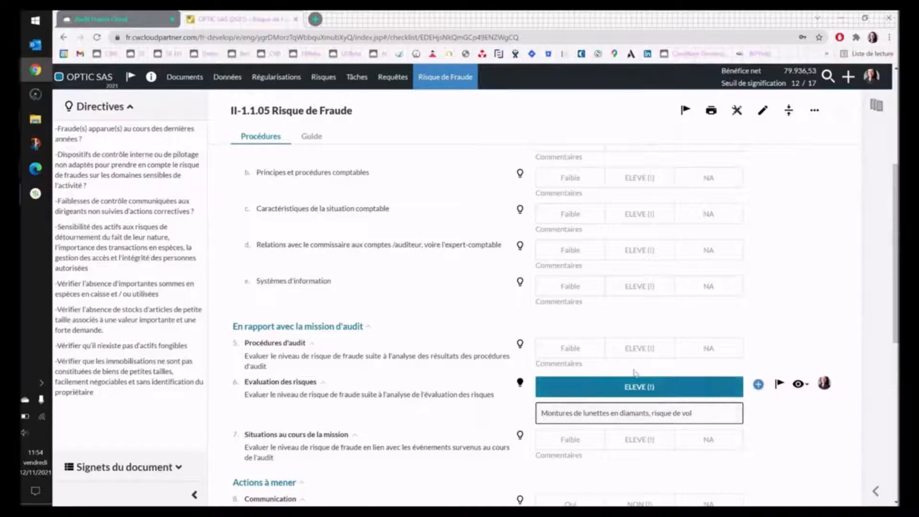
- Rate Procédures d'audit and all five Activités de contrôle sub-criteria, from Organisation et influence to Systèmes d'information, as Faible
left_click(586, 348)
left_click(578, 286)
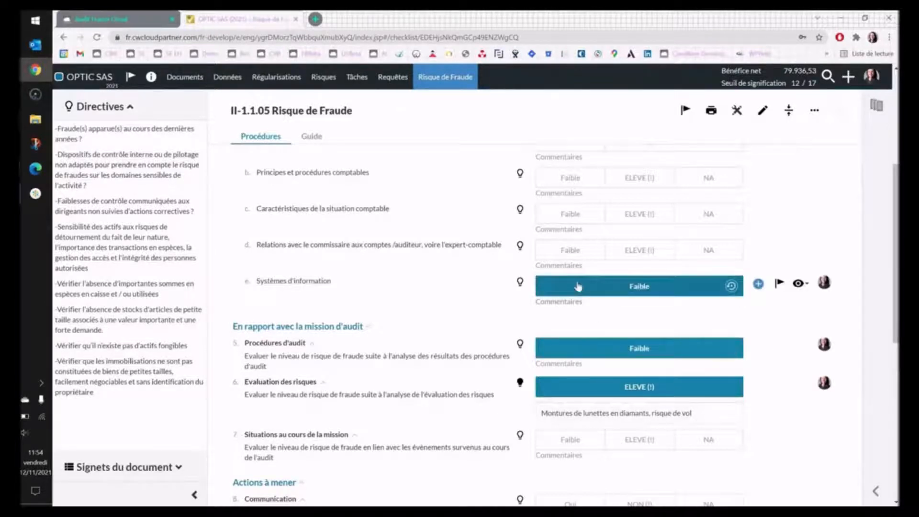
left_click(569, 250)
left_click(569, 214)
left_click(571, 178)
scroll(572, 182, "up", 1)
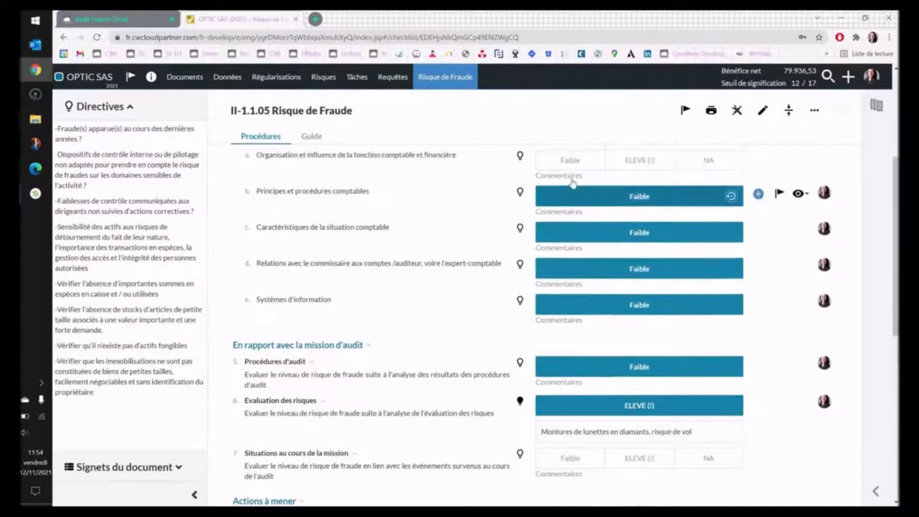
scroll(572, 182, "up", 1)
left_click(570, 201)
- Rate Analyse de la structure financière as ELEVE (!), and Secteur d'activité and Organisation de la direction as Faible
scroll(572, 206, "up", 4)
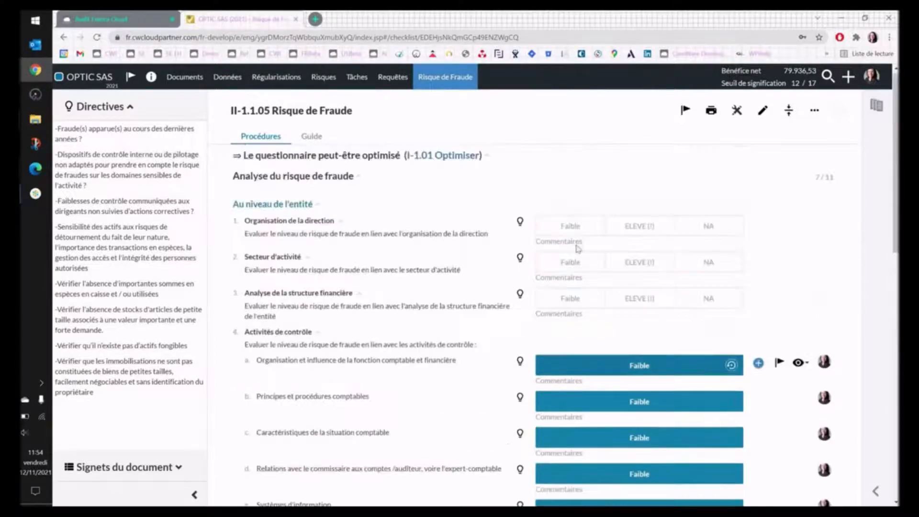
left_click(622, 298)
left_click(587, 262)
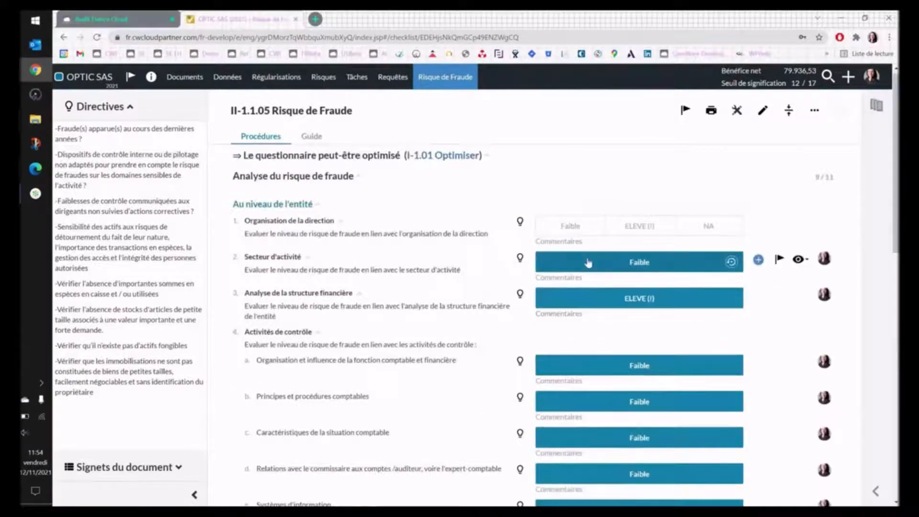
left_click(587, 233)
- Look over the ratings given and turn on the Outils de révision to flag non-optimal answers and missing approvals
scroll(594, 404, "down", 5)
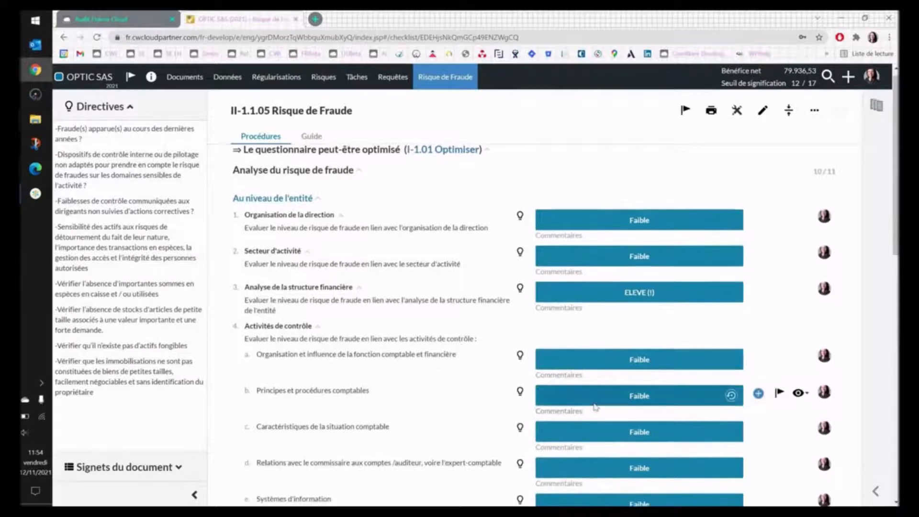
scroll(622, 369, "up", 1)
scroll(658, 330, "down", 3)
scroll(656, 332, "up", 7)
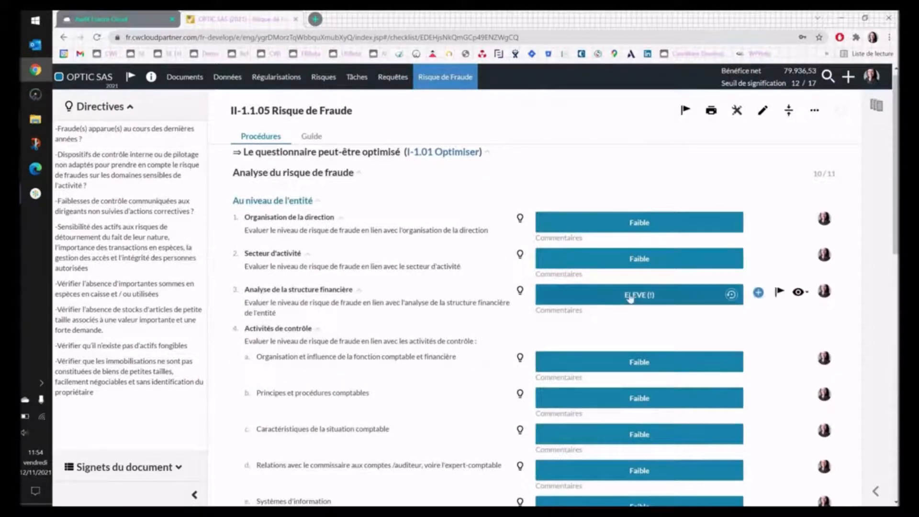
scroll(640, 367, "down", 5)
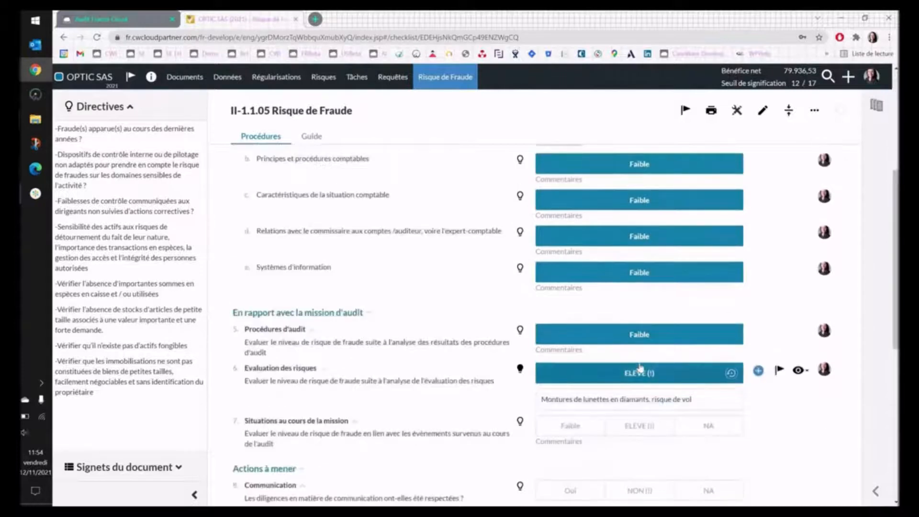
scroll(639, 366, "up", 5)
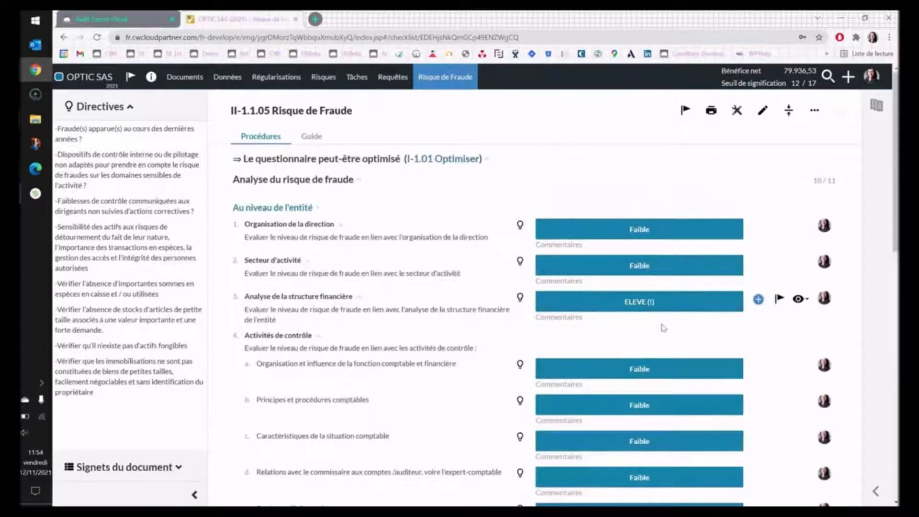
left_click(737, 112)
left_click(660, 143)
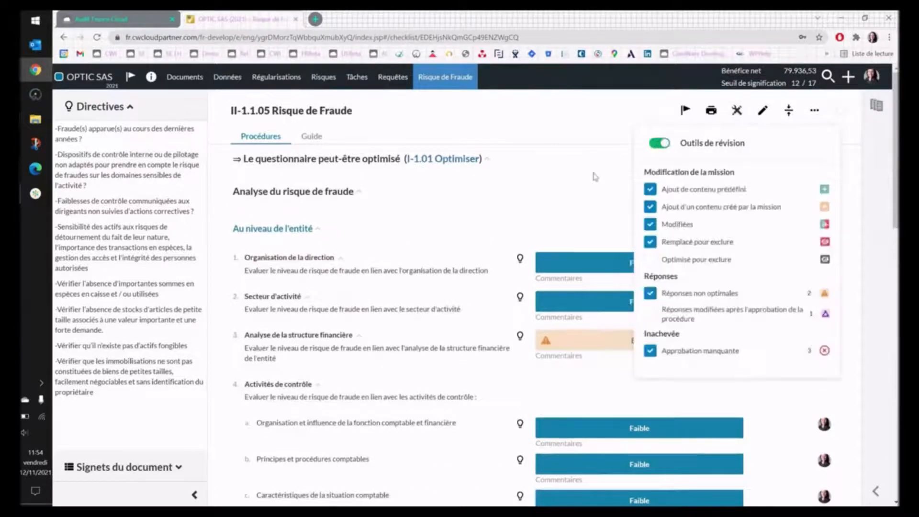
left_click(595, 177)
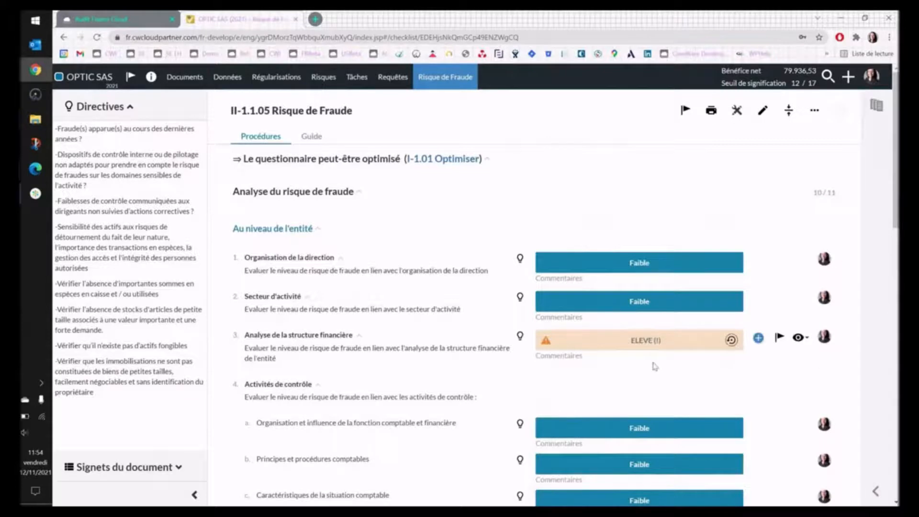
- Check the flagged answers in the questionnaire and rate the Situations au cours de la mission criterion as Faible
scroll(652, 368, "down", 5)
scroll(654, 380, "down", 2)
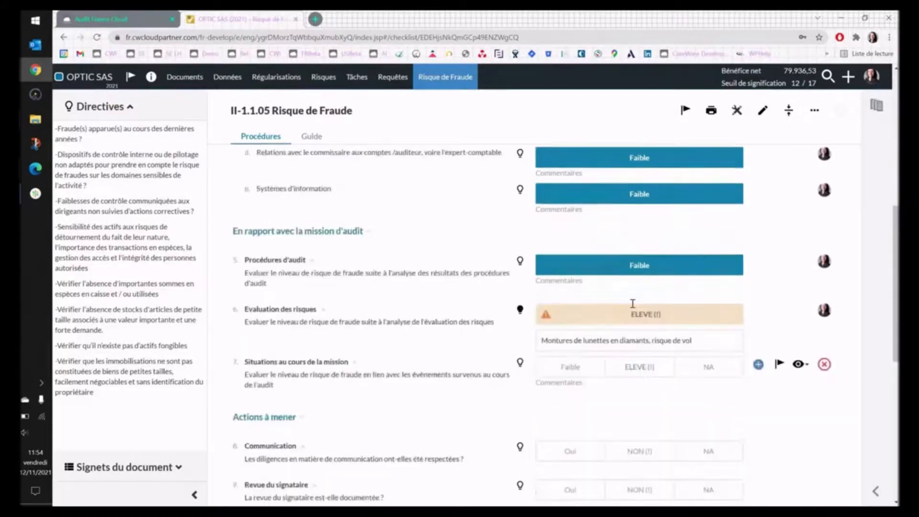
scroll(641, 320, "up", 8)
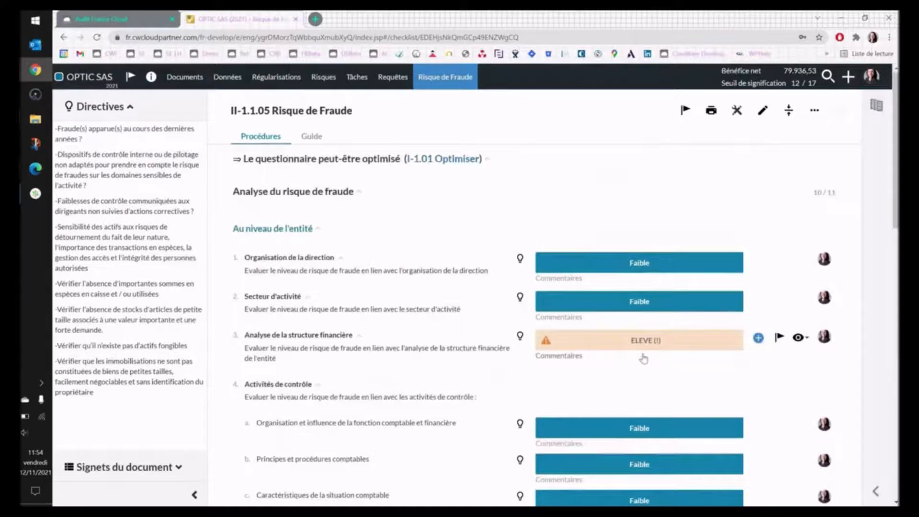
scroll(643, 358, "down", 6)
scroll(643, 359, "down", 2)
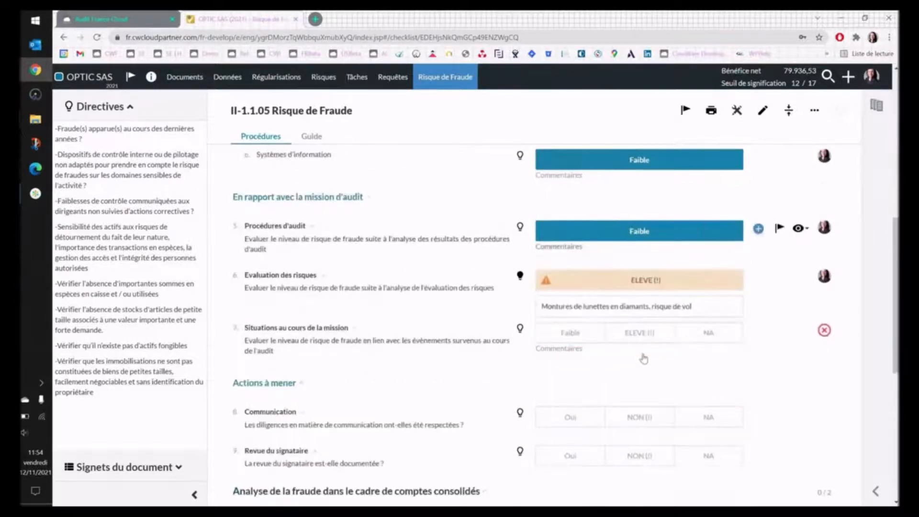
left_click(575, 339)
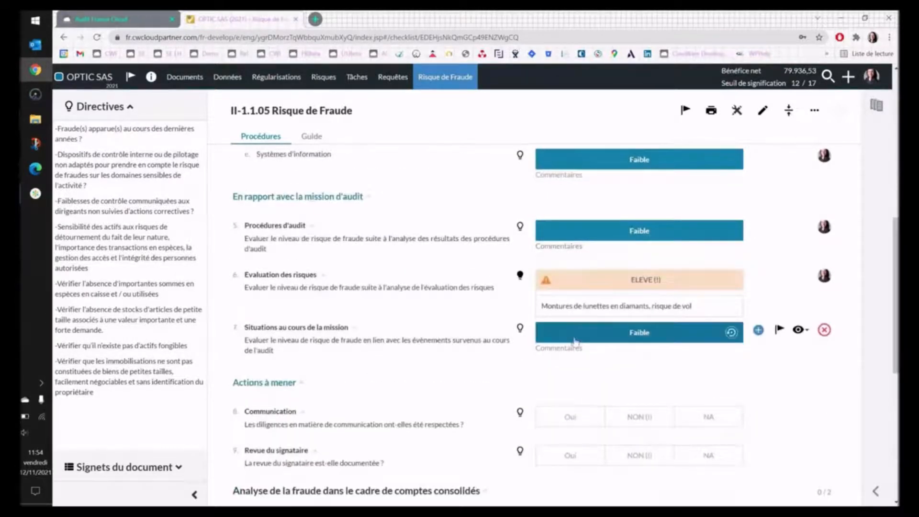
- Turn off the Outils de révision for the questionnaire
scroll(595, 369, "up", 7)
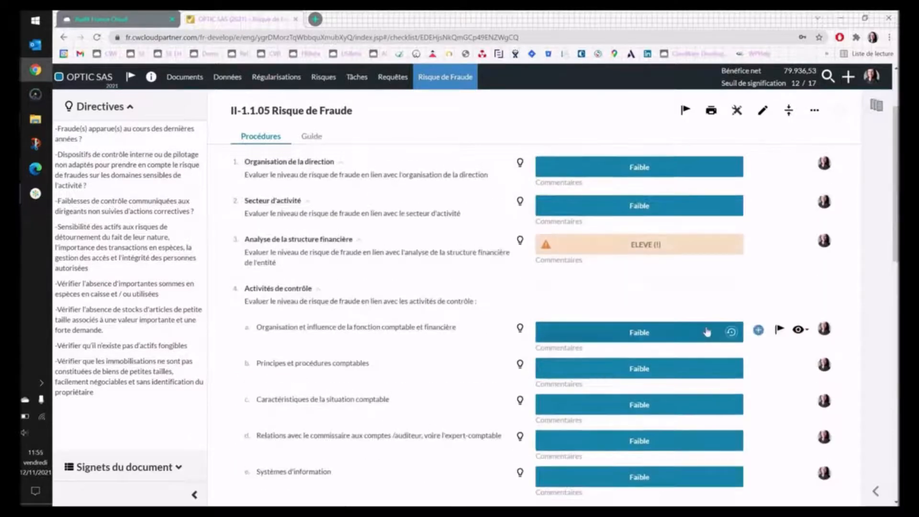
scroll(708, 328, "up", 2)
left_click(734, 110)
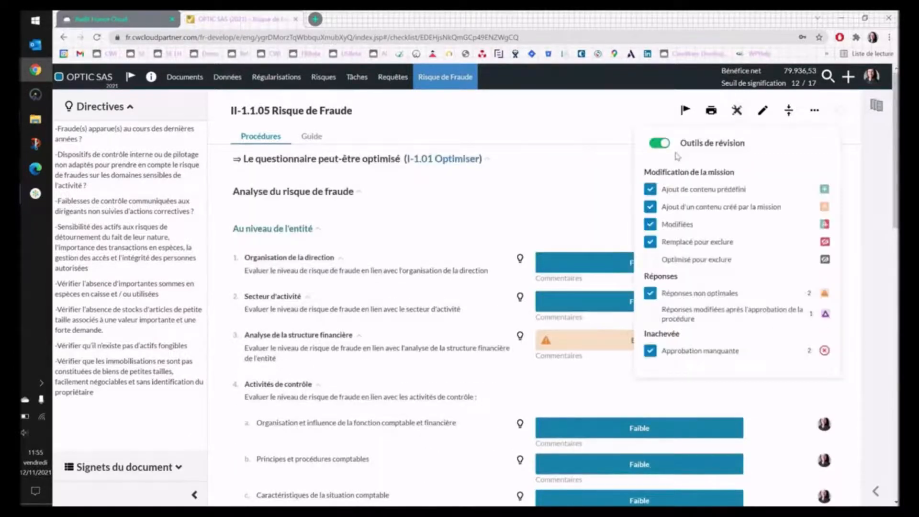
left_click(660, 143)
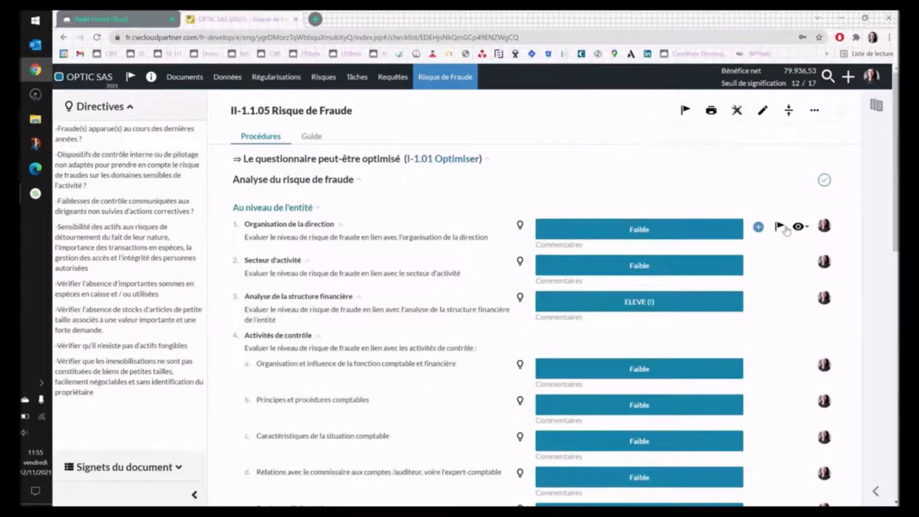
- Start a new risk titled "Risque de vol de stock" with level Cycle and type Significatif
scroll(786, 231, "down", 2)
scroll(787, 231, "down", 3)
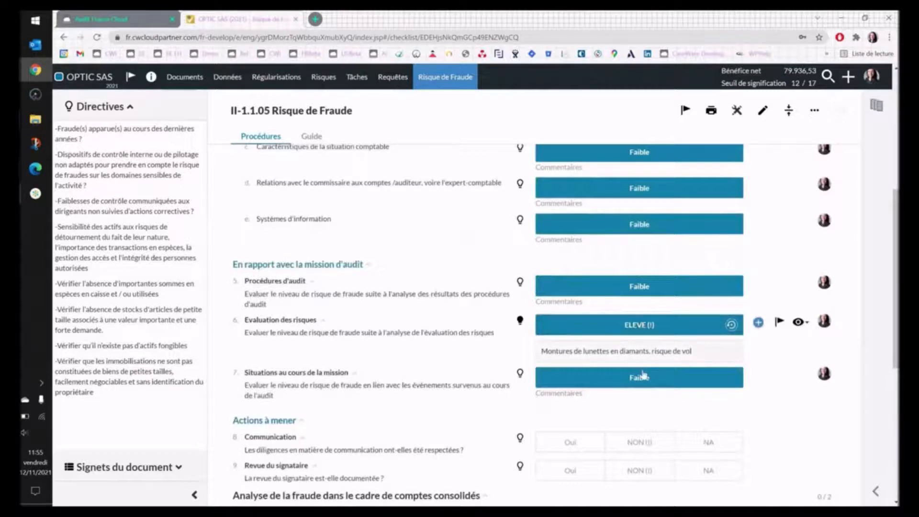
left_click(710, 352)
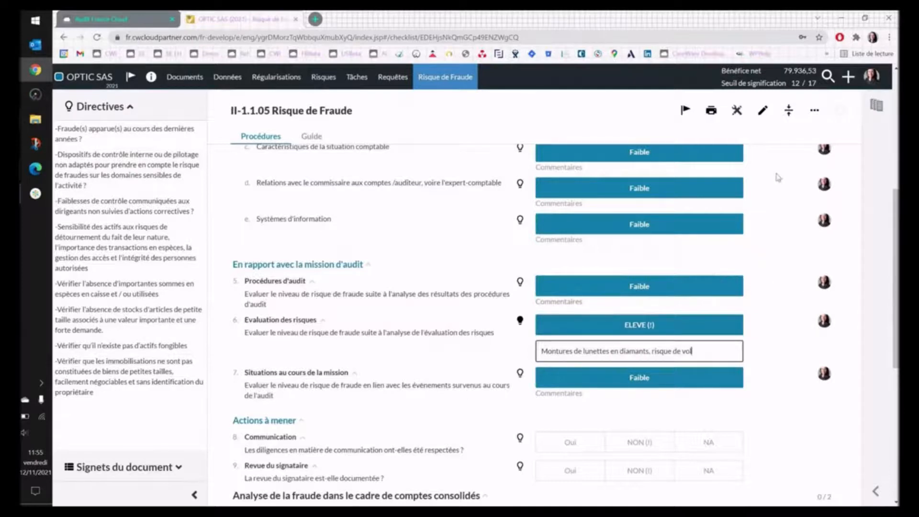
left_click(852, 80)
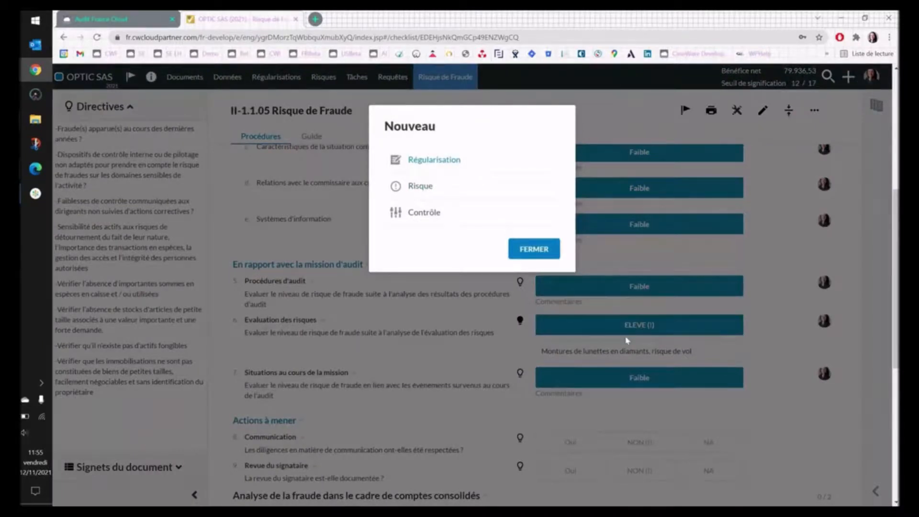
left_click(416, 188)
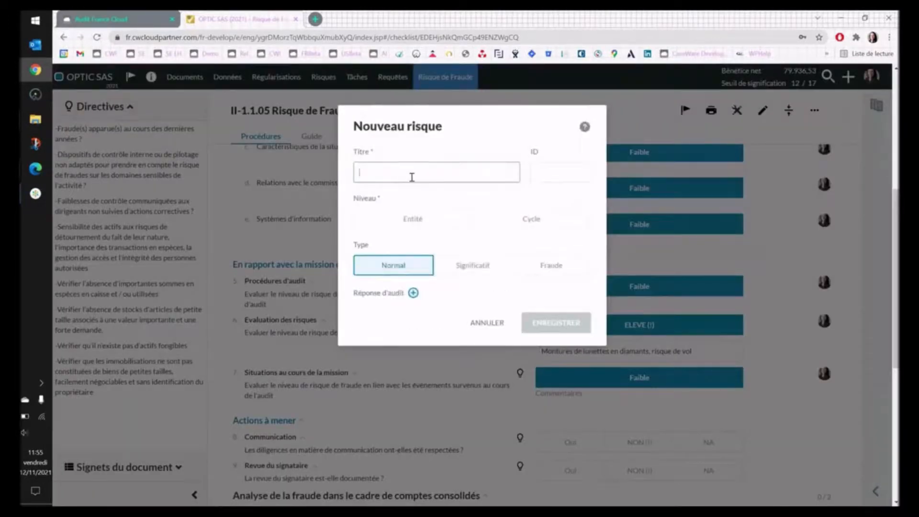
type("Risque de vol des")
key("BackSpace")
key("BackSpace")
type("e stock")
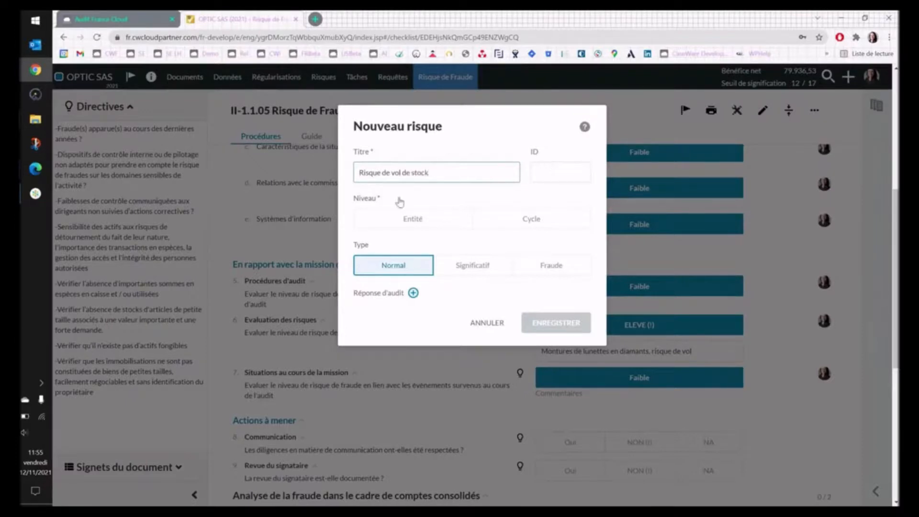
left_click(503, 218)
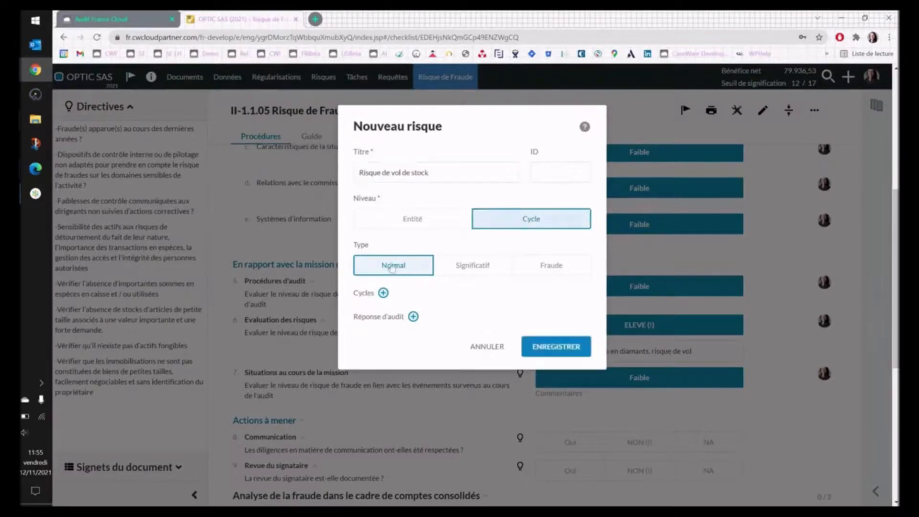
left_click(471, 266)
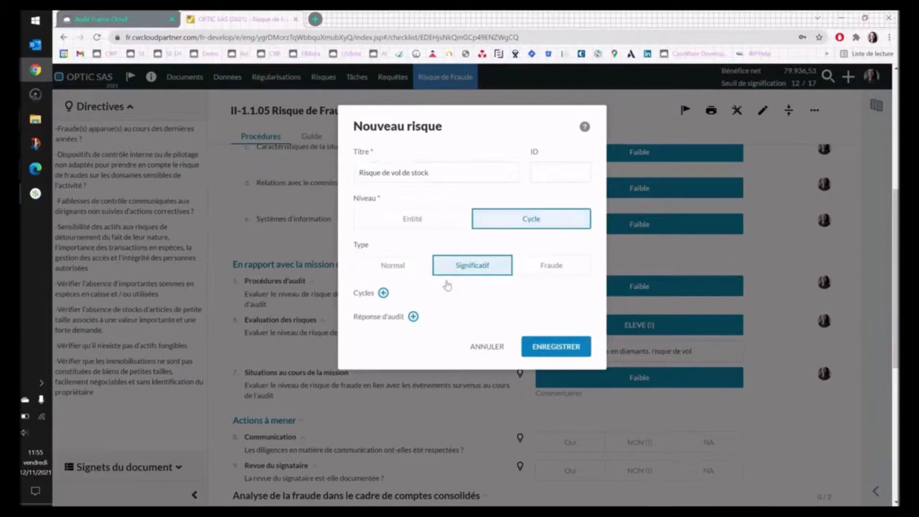
- Assign the Stocks cycle to the new risk and select its assertions E and R
left_click(383, 293)
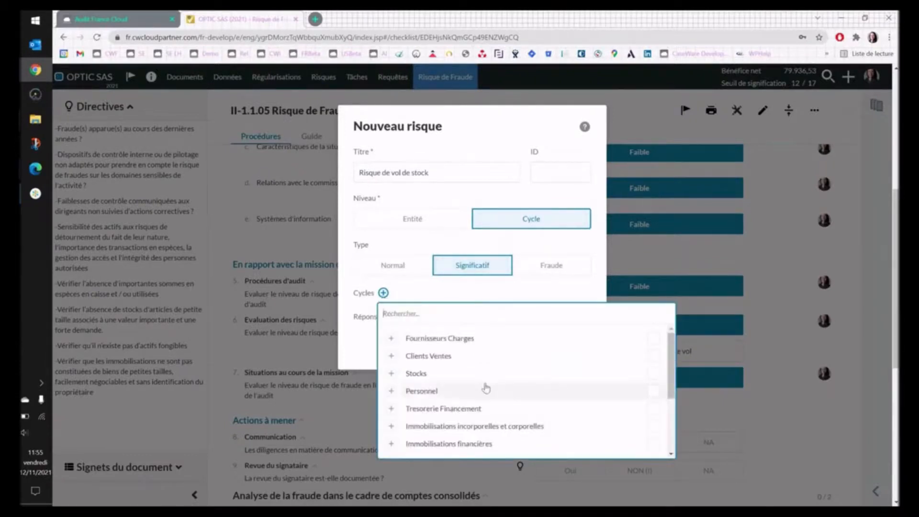
left_click(653, 373)
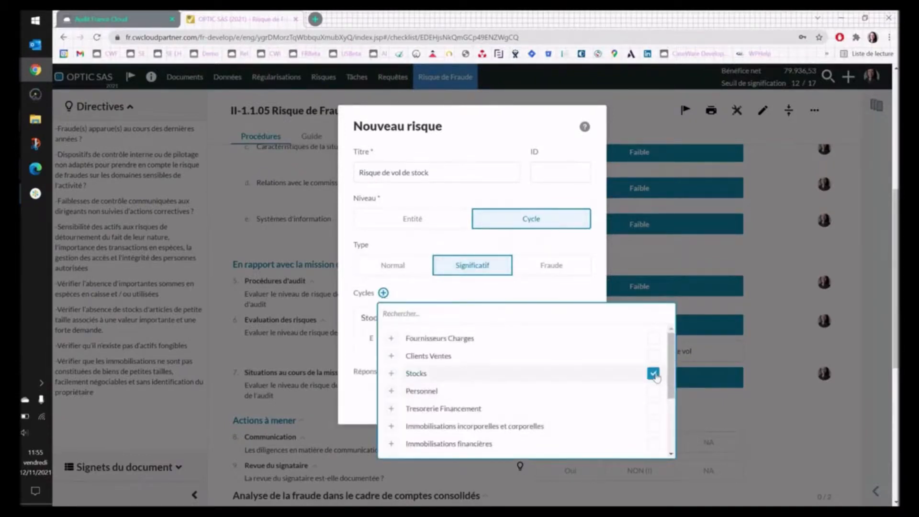
left_click(346, 334)
scroll(398, 336, "down", 1)
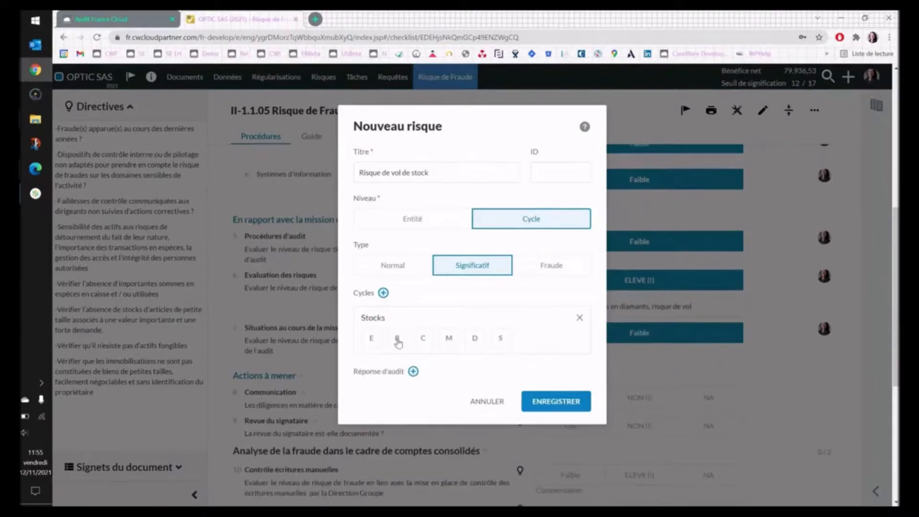
left_click(397, 339)
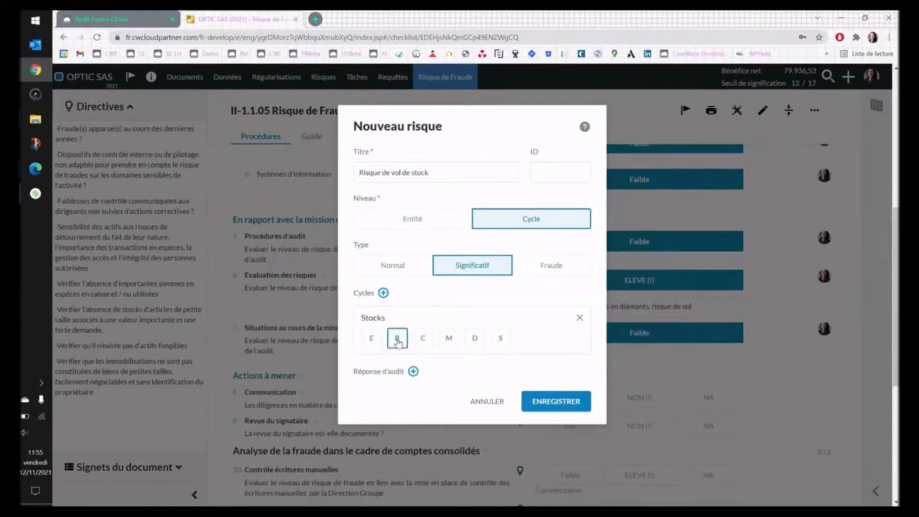
left_click(374, 340)
- Find the stock documents and add III-C.1.01 PT Stocks as the risk's audit response
left_click(413, 371)
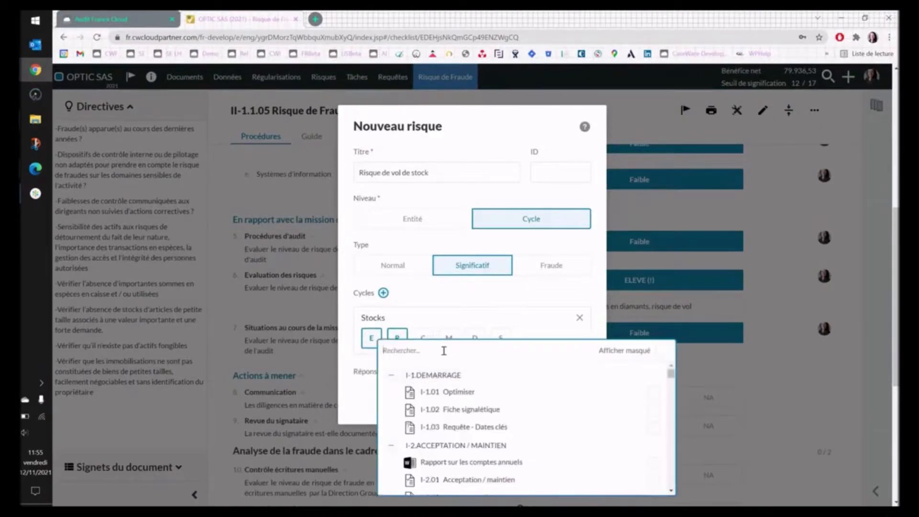
type("stock")
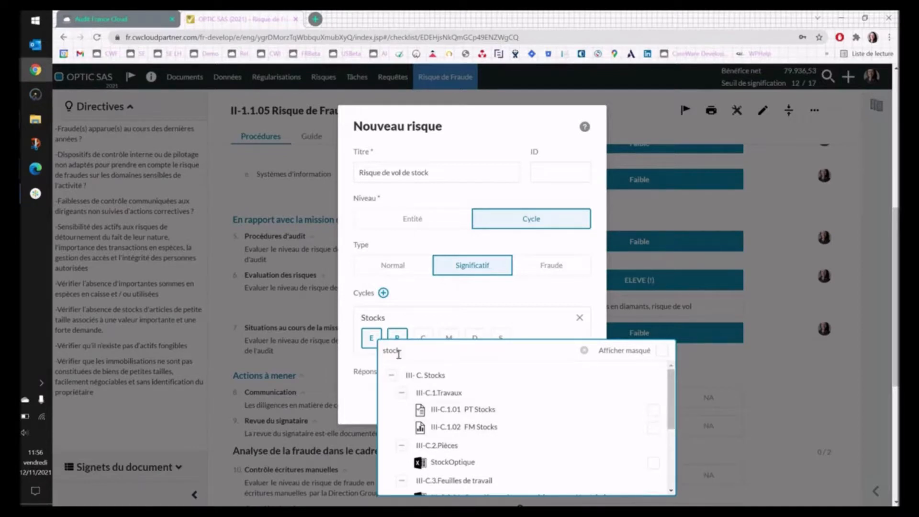
left_click(652, 409)
left_click(355, 417)
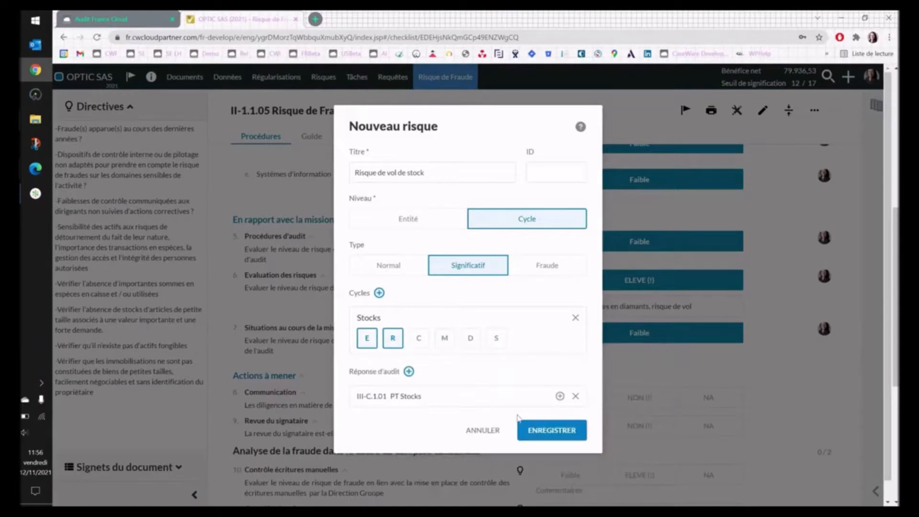
- Add the Bouclage des comptages procedure to the III-C.1.01 PT Stocks audit response and save the new risk
left_click(560, 397)
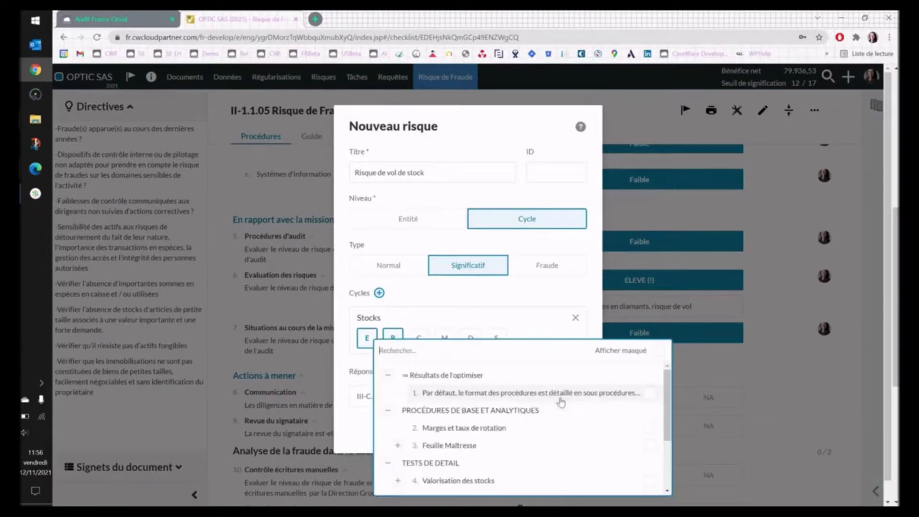
scroll(544, 445, "down", 4)
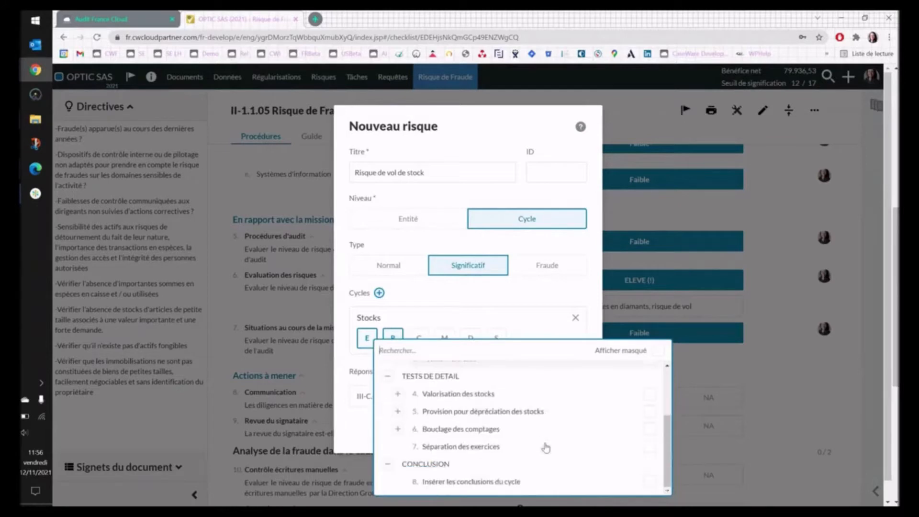
scroll(546, 447, "up", 4)
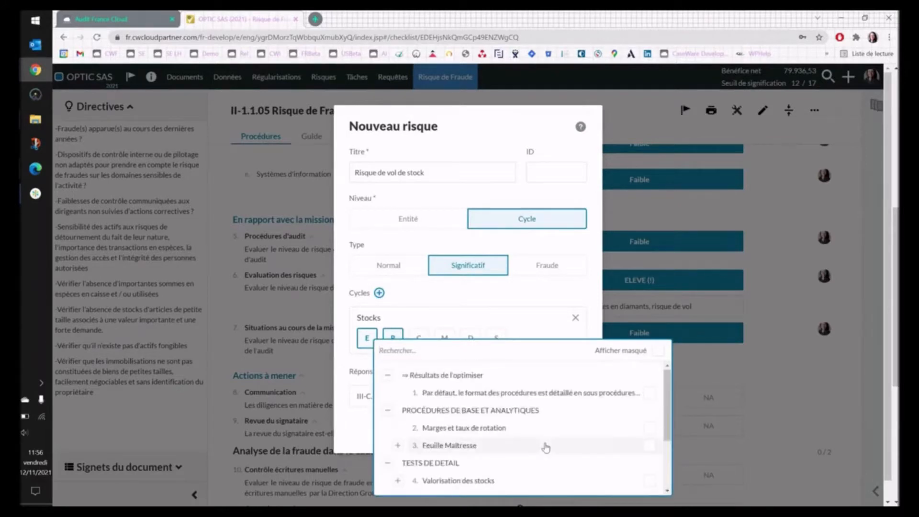
scroll(545, 448, "down", 3)
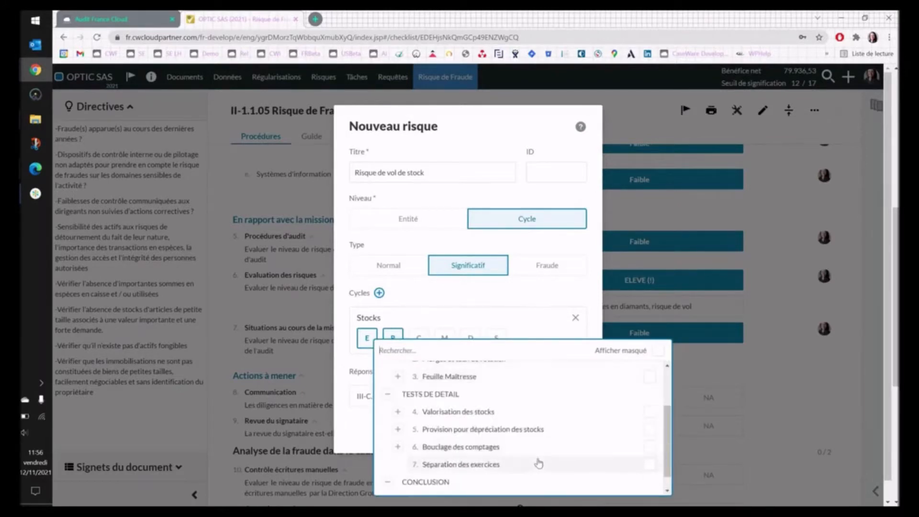
left_click(649, 447)
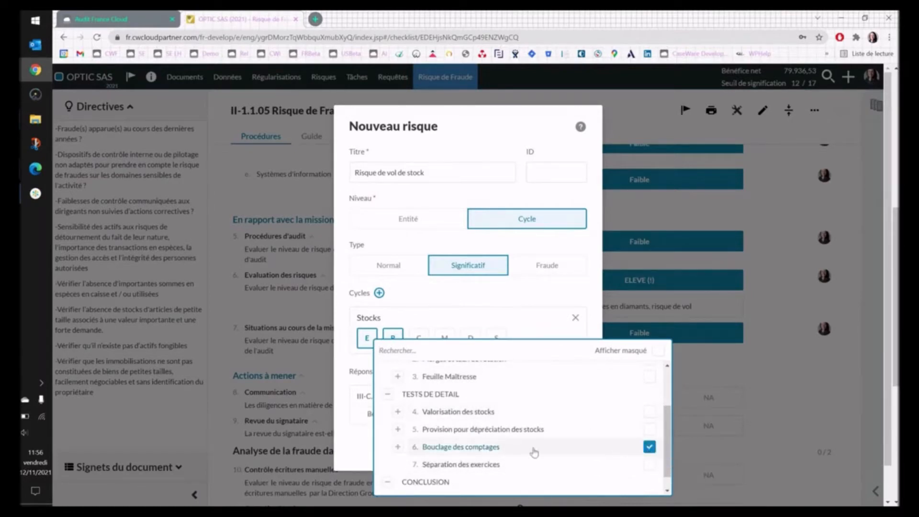
left_click(363, 452)
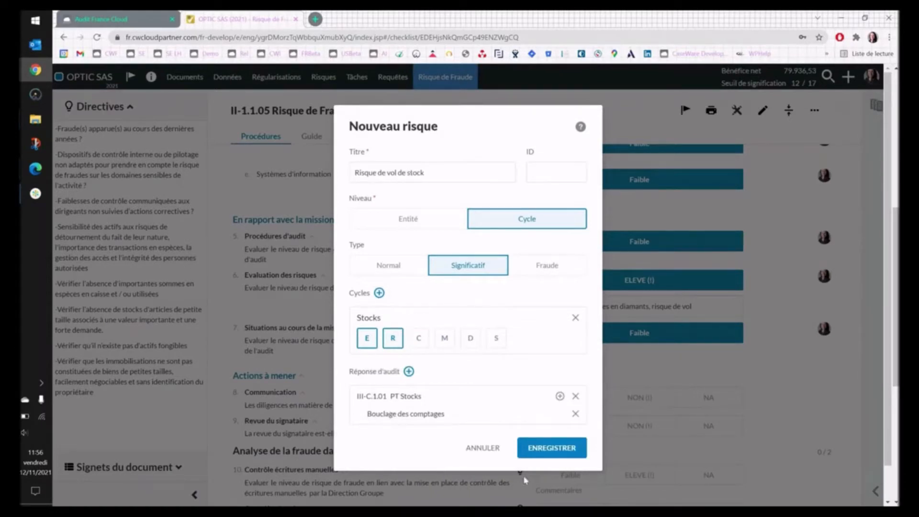
left_click(544, 455)
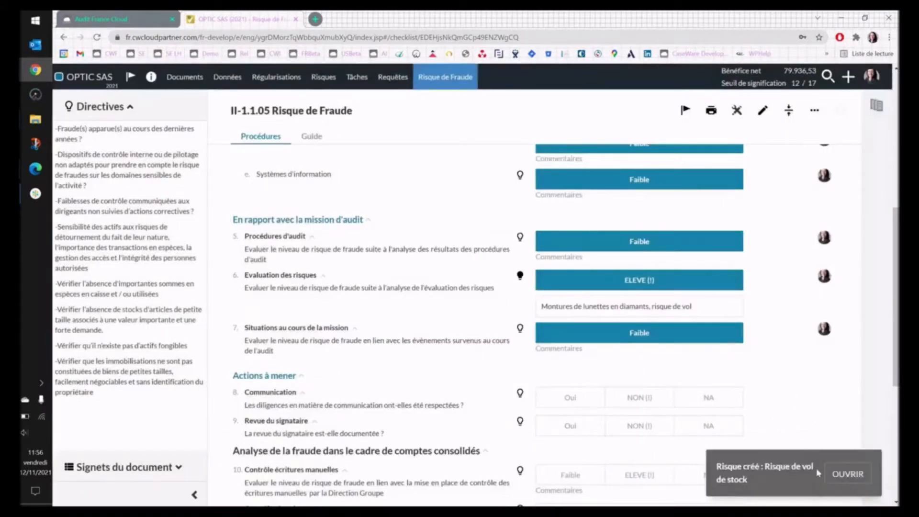
- Enter the placeholder conclusion ",sdf,dsmlf,dmls,fmlds,ml,kjndsfsdnfoidsnfoisdnf" under Saisir une conclusion, and return to the file's Documents list
scroll(521, 406, "down", 2)
scroll(521, 409, "down", 5)
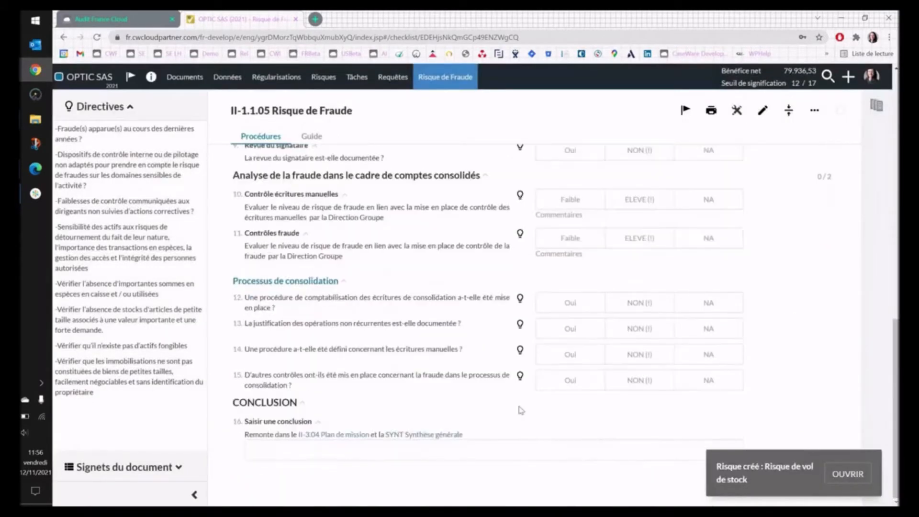
left_click(297, 447)
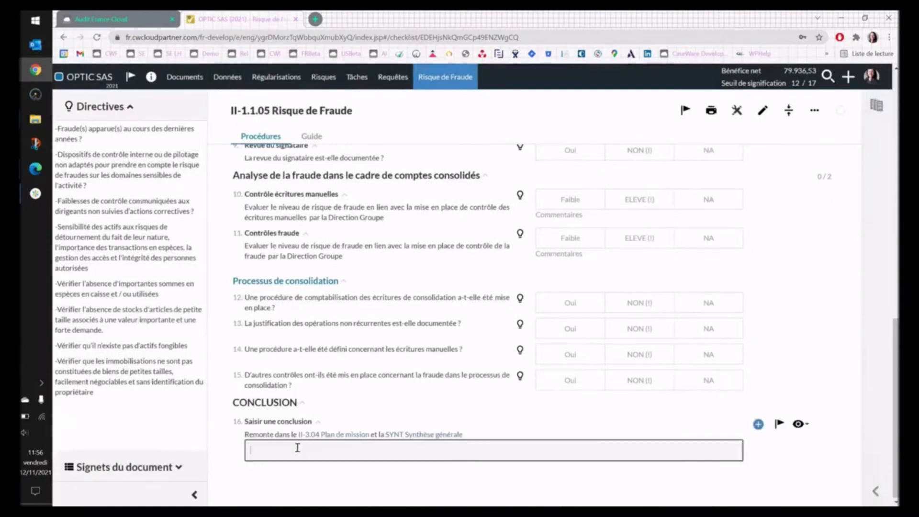
type(",sdf,dsmlf,dmls,fmlds,ml,")
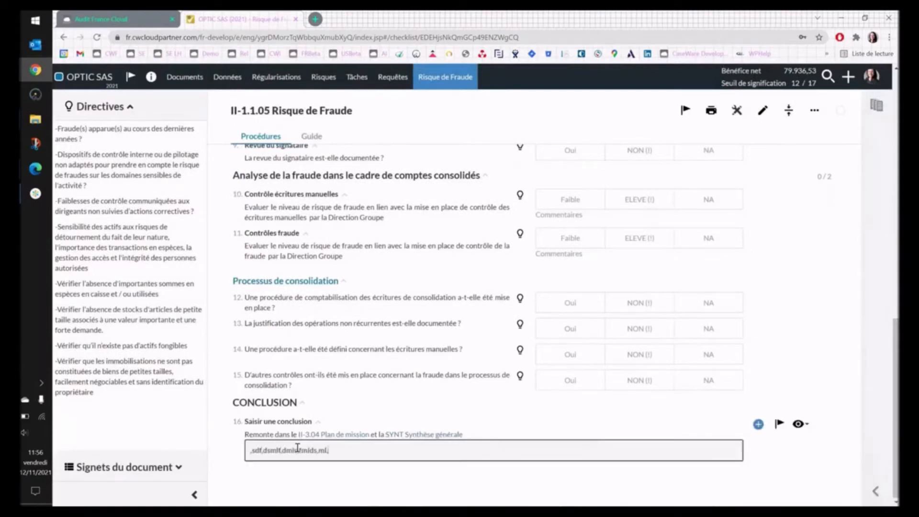
type("kjndsfsdnfoidsnfoidsnf")
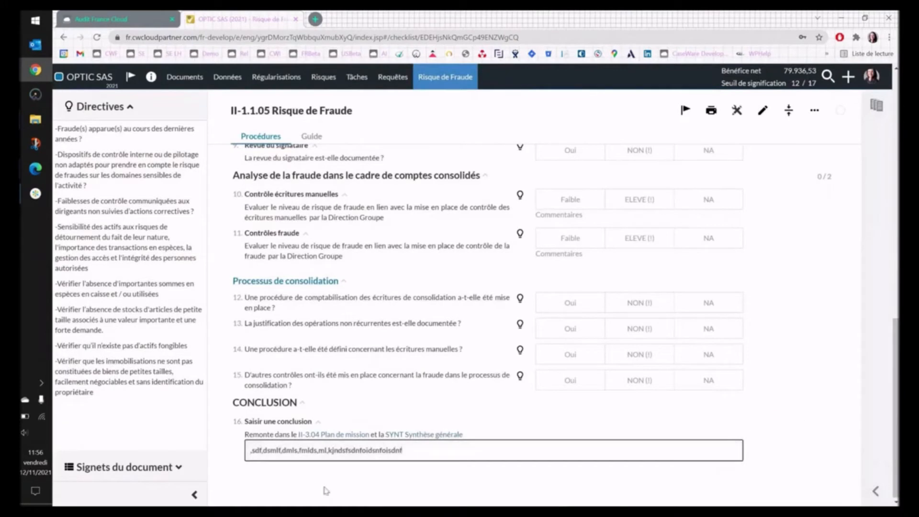
left_click(325, 491)
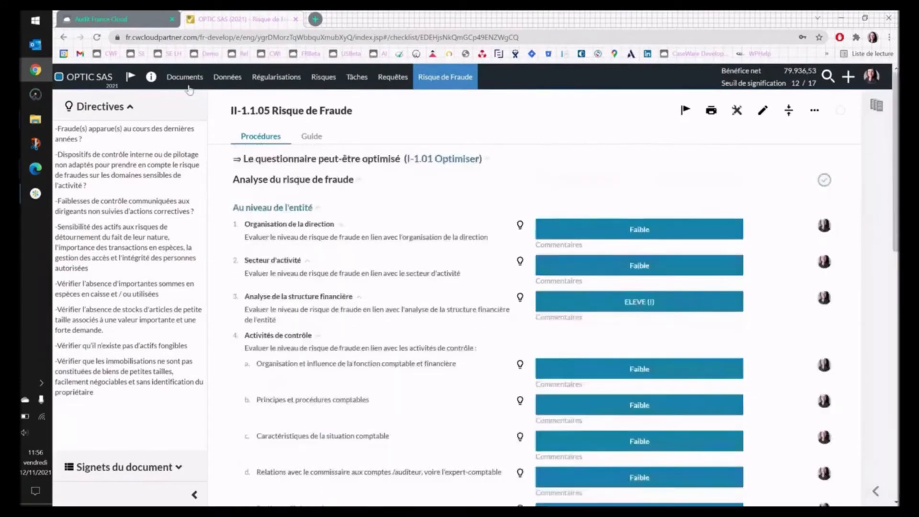
left_click(186, 84)
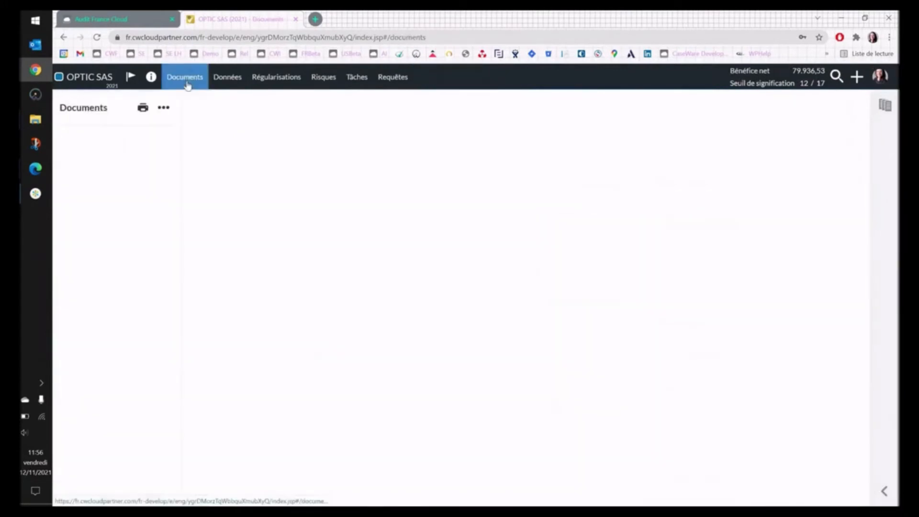